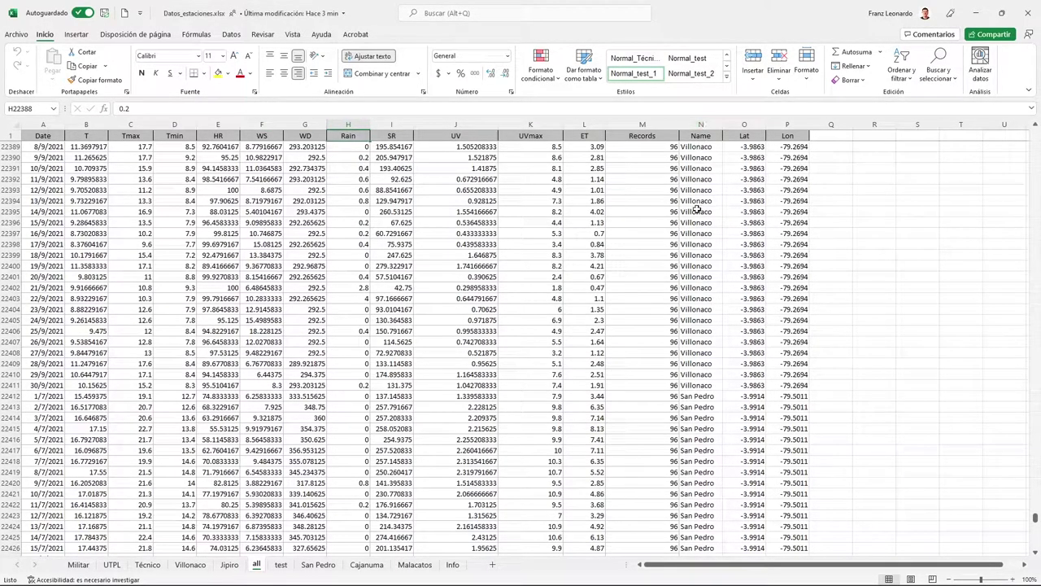
Select the weather data from the Date header in A1 across the header row and down through all rows
left_click(695, 467)
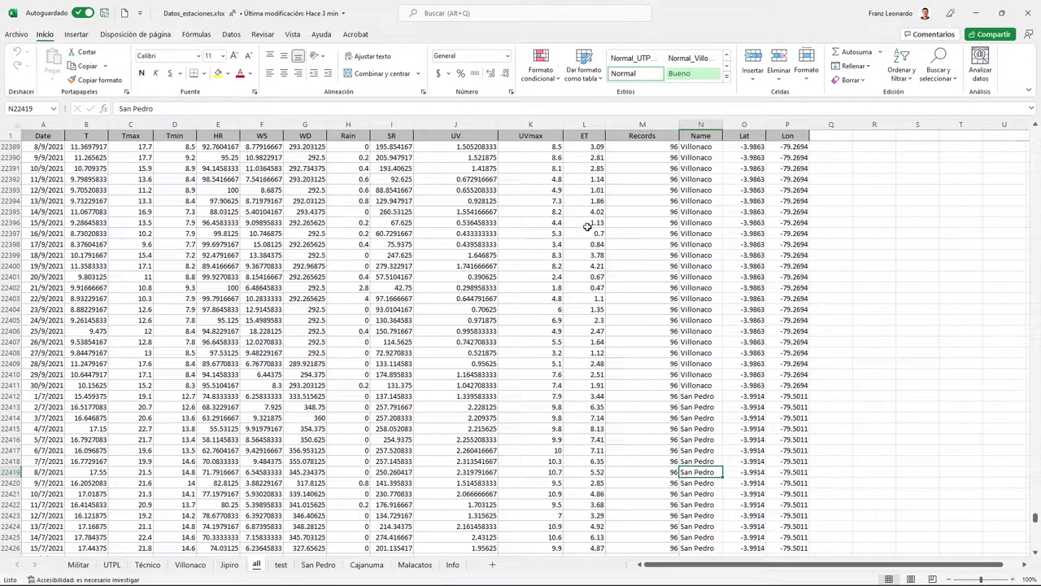
left_click(39, 135)
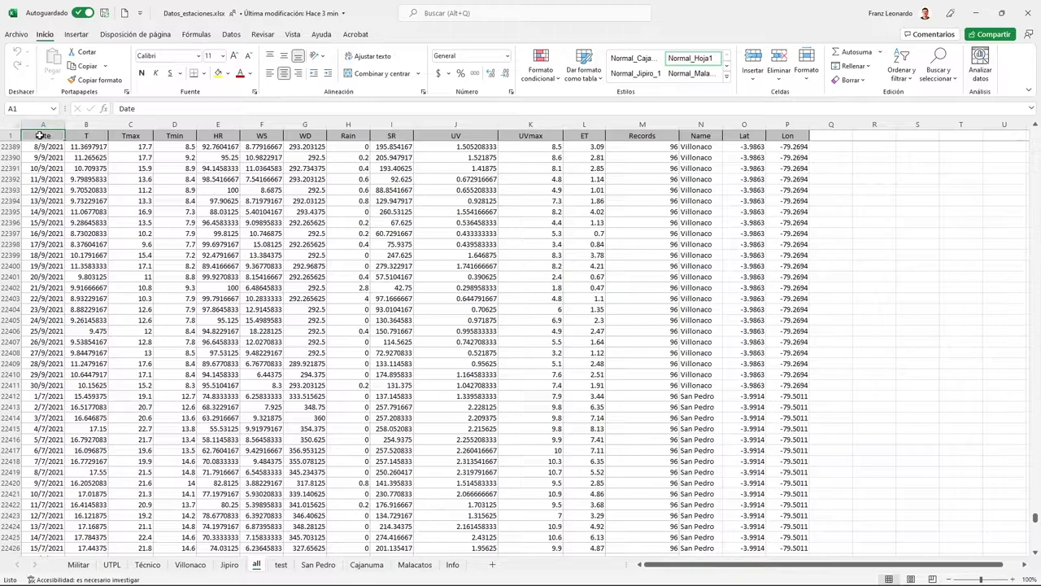
key("shift+Right")
key("shift+Right")
key("shift+Right")
key("shift+Right")
key("shift+Right")
key("shift+Right")
key("shift+Right")
key("shift+Right")
key("shift+Right")
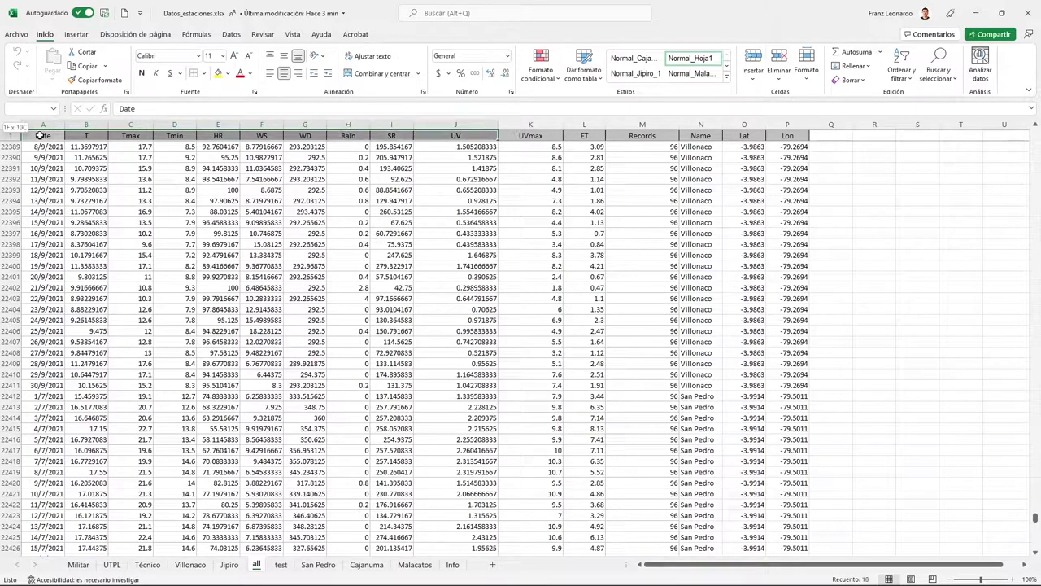
key("shift+Right")
key("shift+Right")
key("shift+Right")
key("shift+Right")
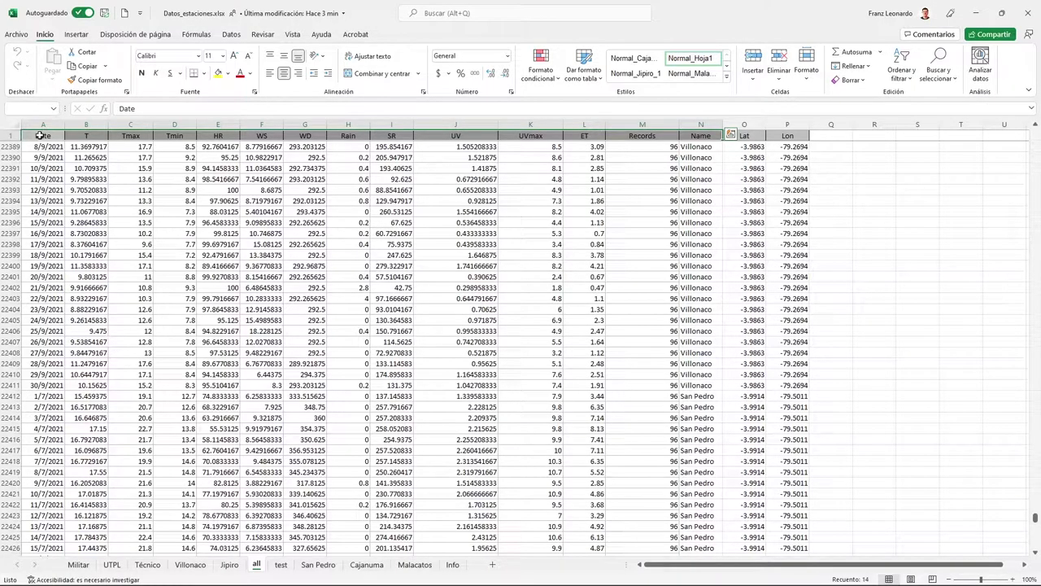
key("ctrl+shift+Down")
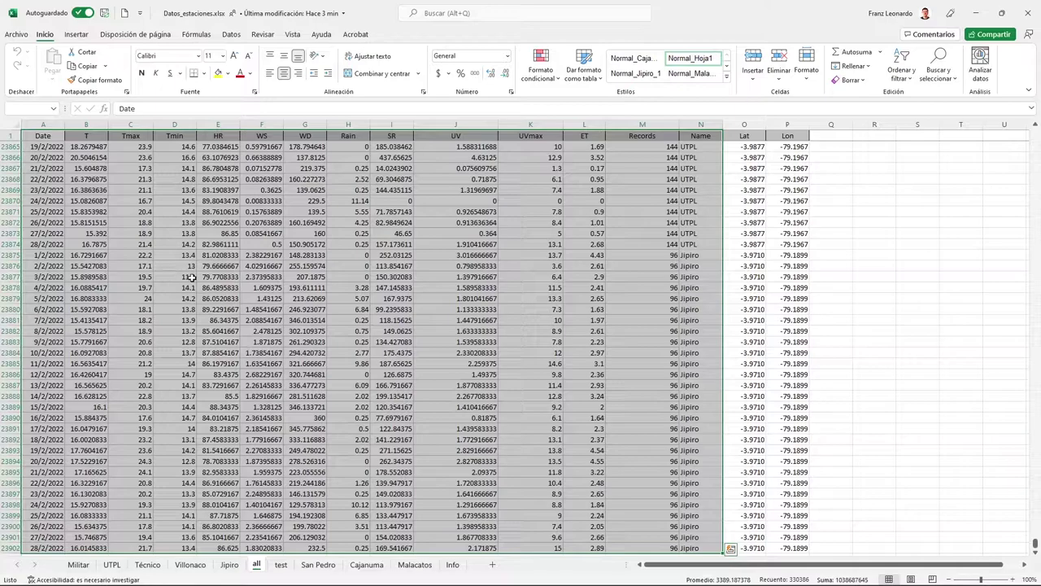
Insert an empty pivot table from all!$A$1:$N$23902 on a new worksheet
left_click(76, 35)
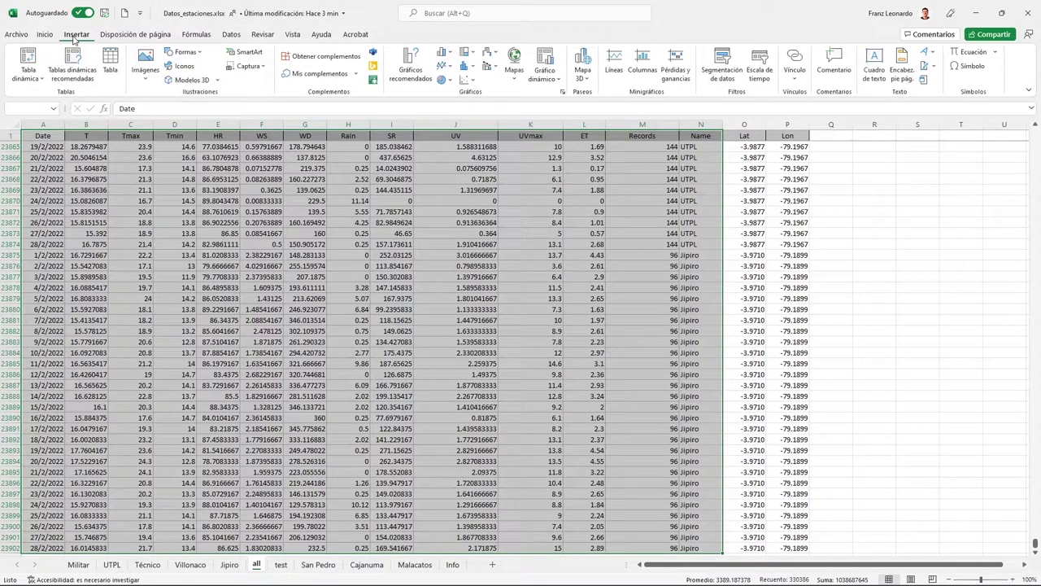
left_click(27, 59)
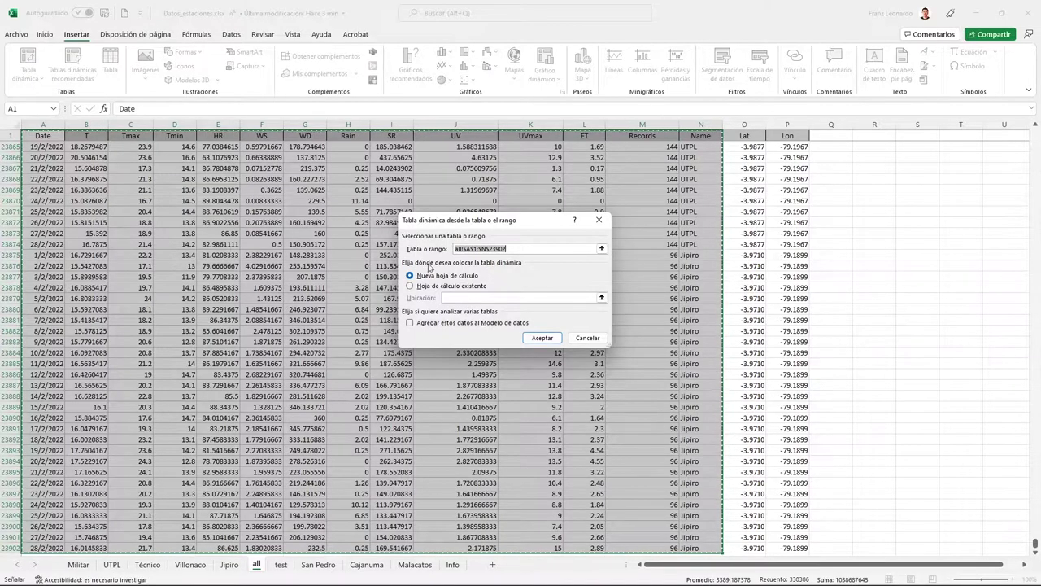
left_click(542, 338)
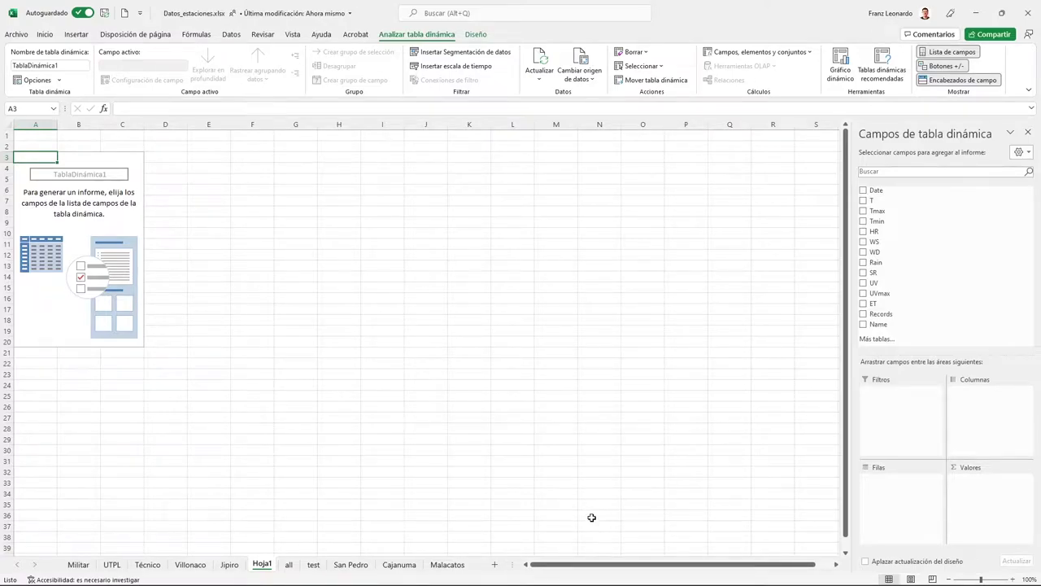
Add Date to the pivot rows and expand the 2011 year to show its quarters
left_click(863, 189)
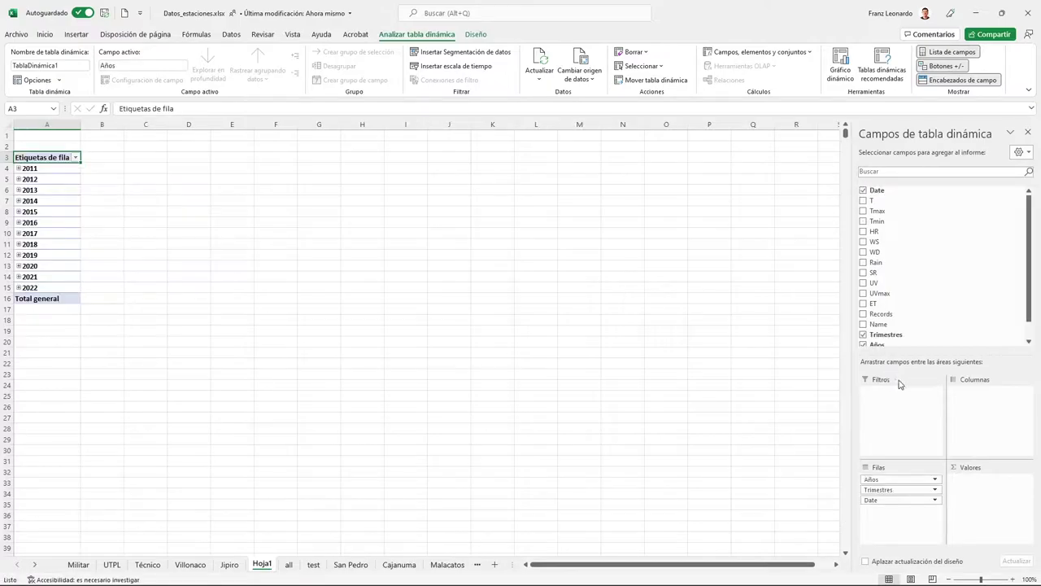
left_click(22, 168)
left_click(18, 169)
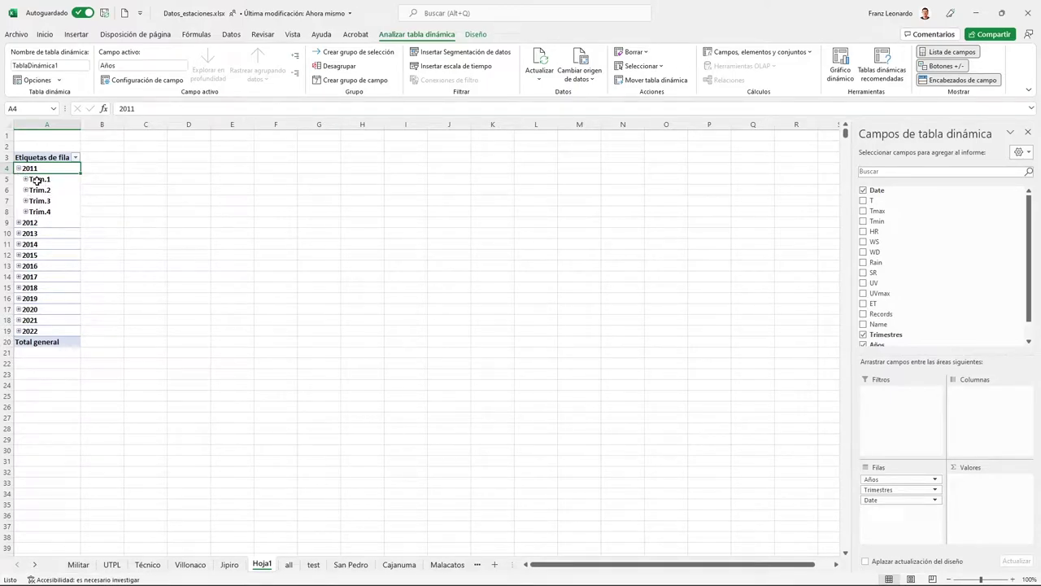
Regroup the dates by Años, Meses and Días, dropping Trimestres
right_click(37, 180)
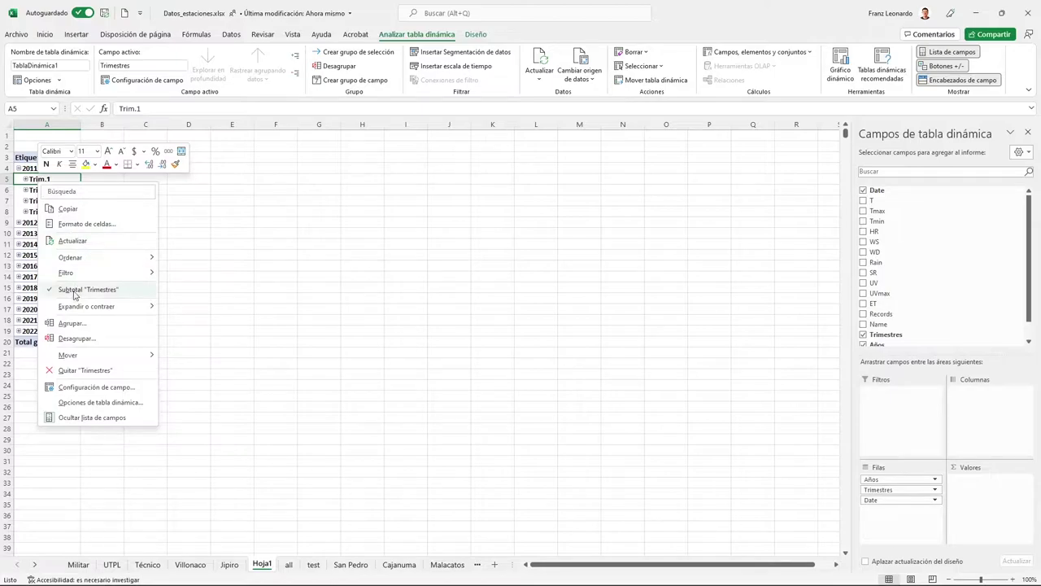
left_click(71, 323)
left_click(27, 338)
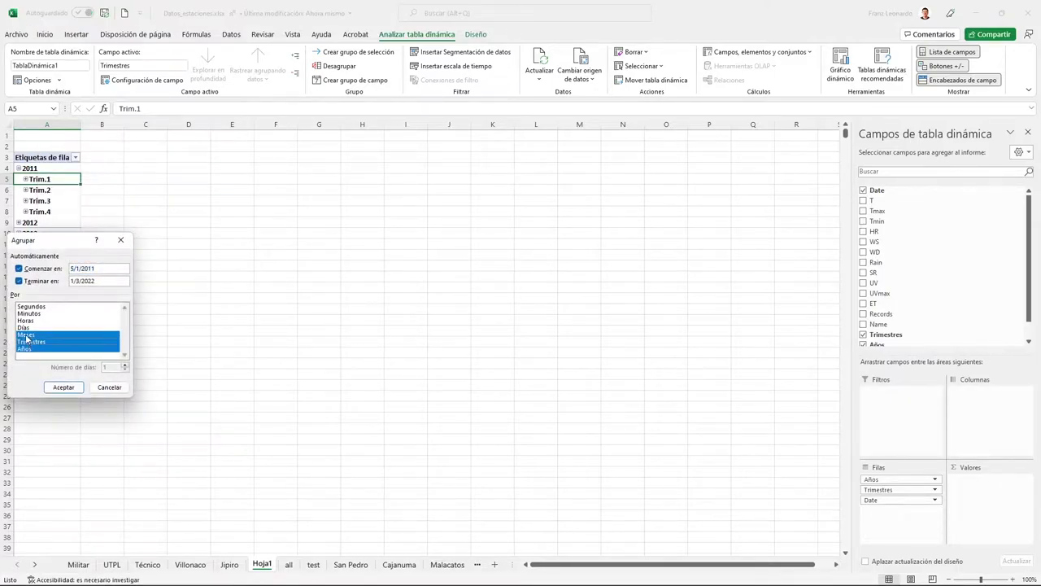
left_click(24, 328)
left_click(33, 343)
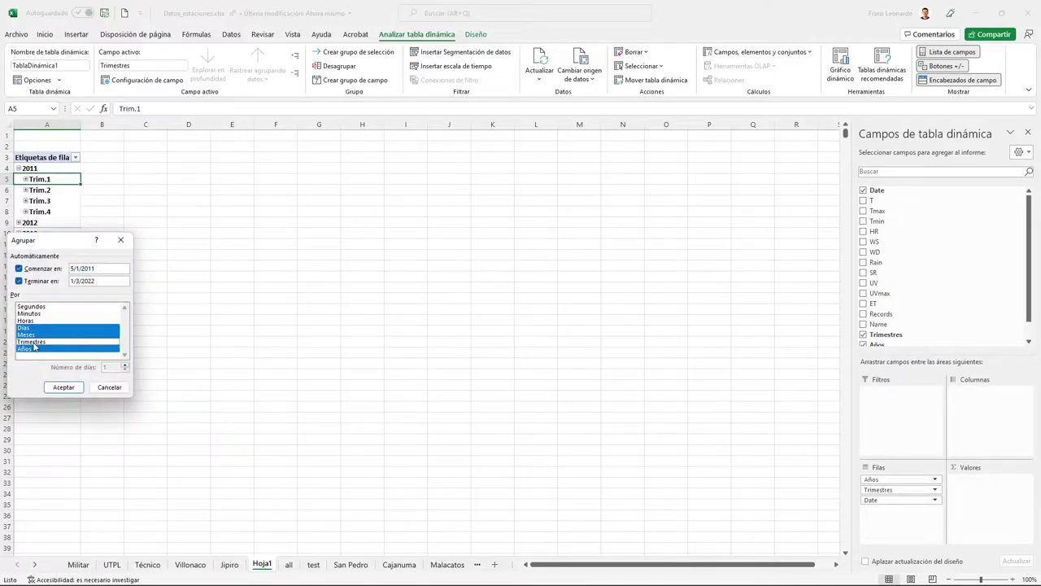
left_click(64, 388)
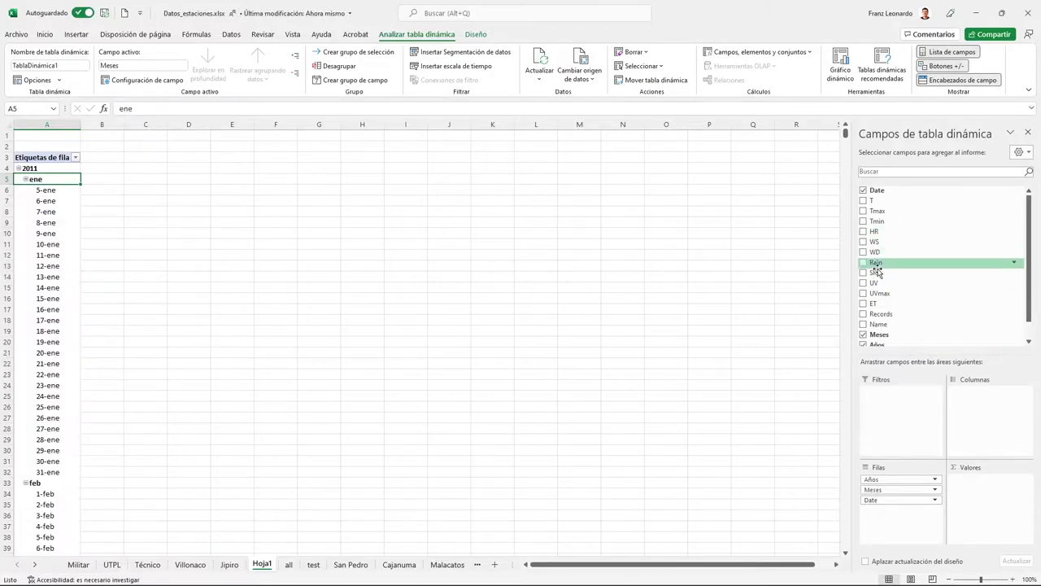
Add T to the pivot values and summarise it as Promedio instead of Suma
left_click(864, 203)
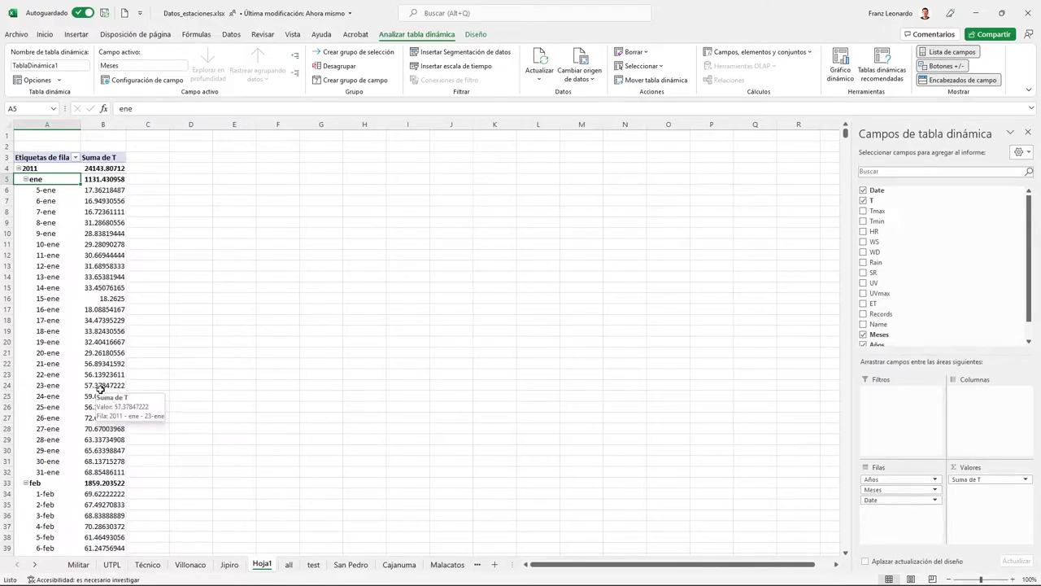
left_click(1024, 481)
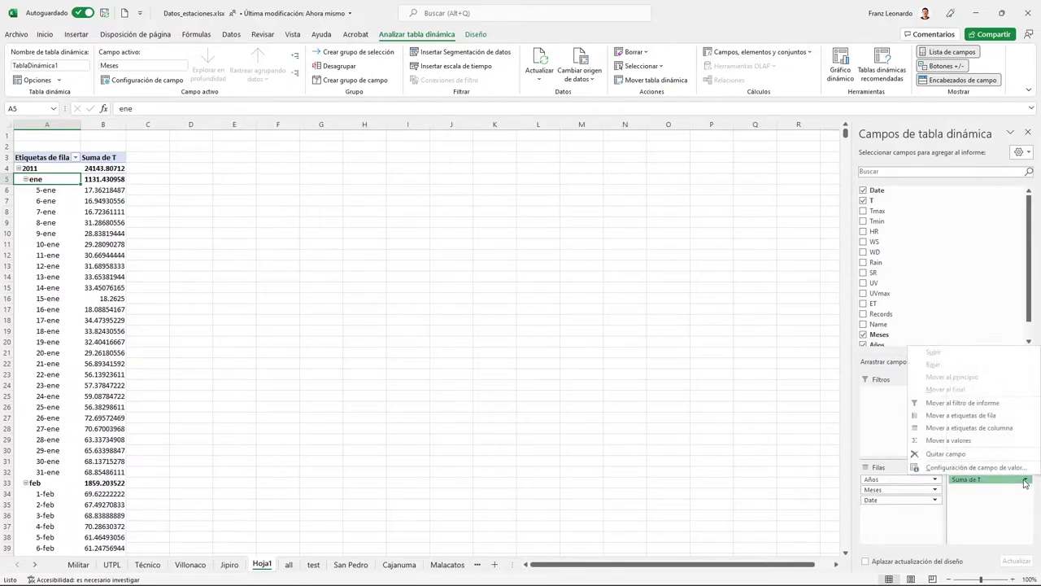
left_click(963, 468)
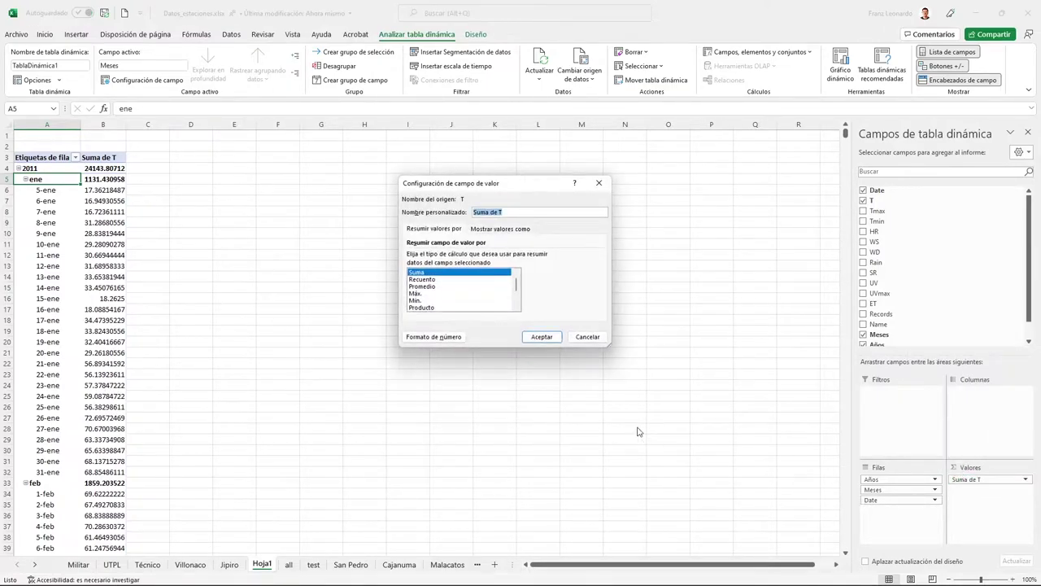
left_click(421, 286)
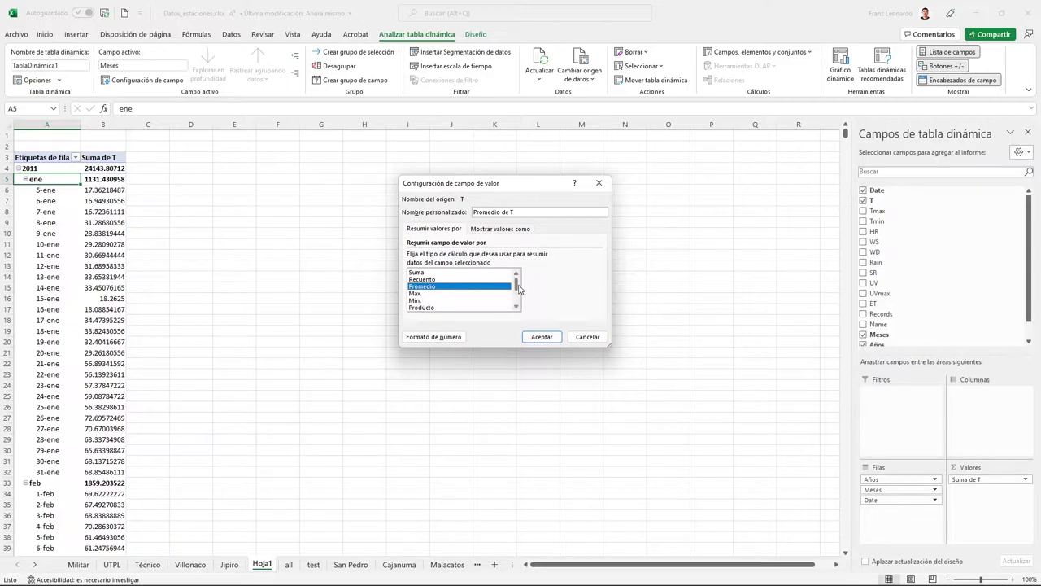
mouse_move(518, 289)
left_mouse_down()
mouse_move(515, 303)
mouse_move(515, 284)
left_mouse_up()
left_click(542, 336)
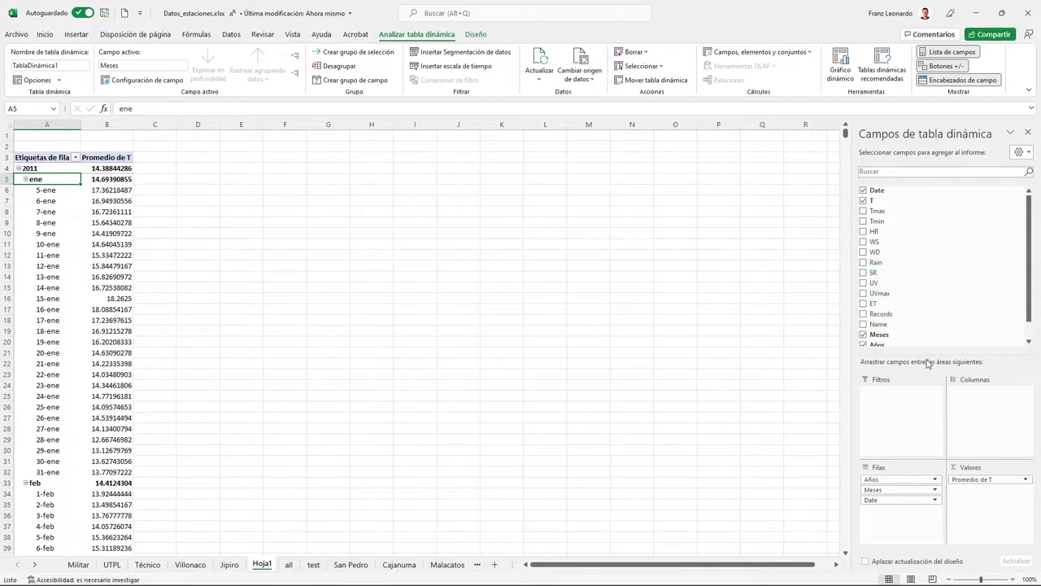
Check the Rain field to add Suma de Rain beside Promedio de T
left_click(863, 262)
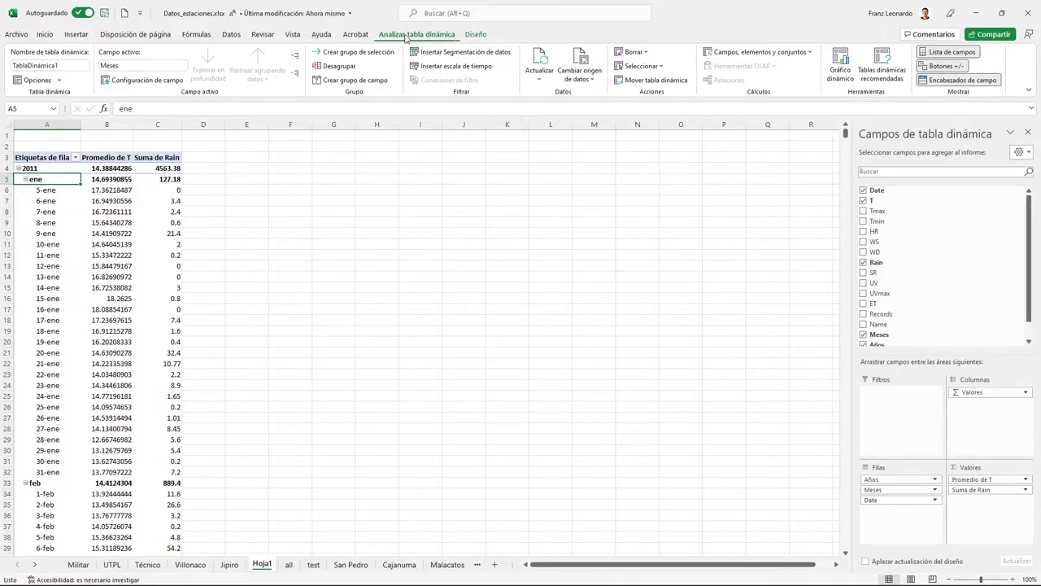
Start a pivot chart and choose the Combinado chart type
left_click(838, 75)
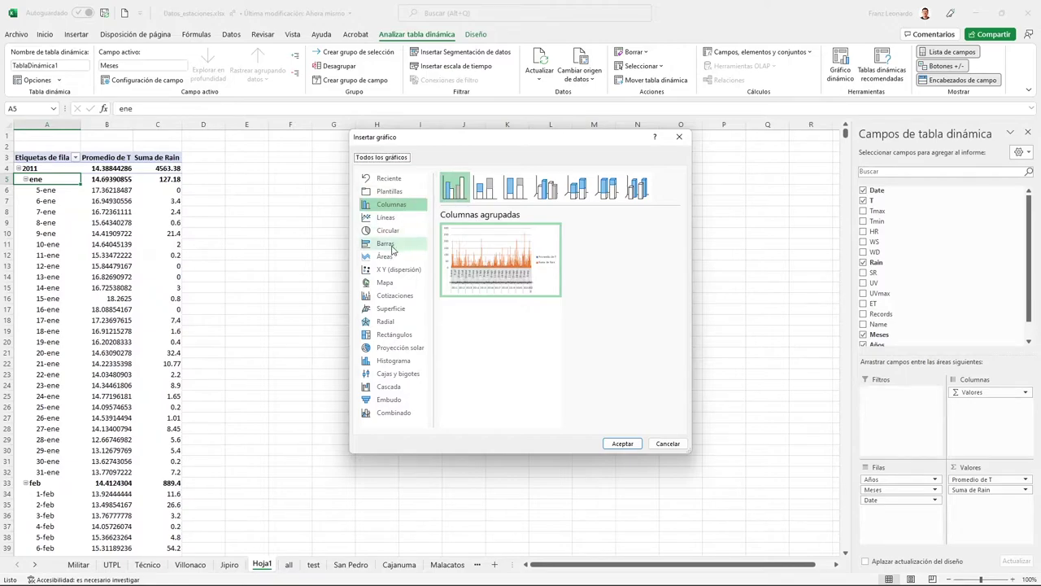
left_click(388, 218)
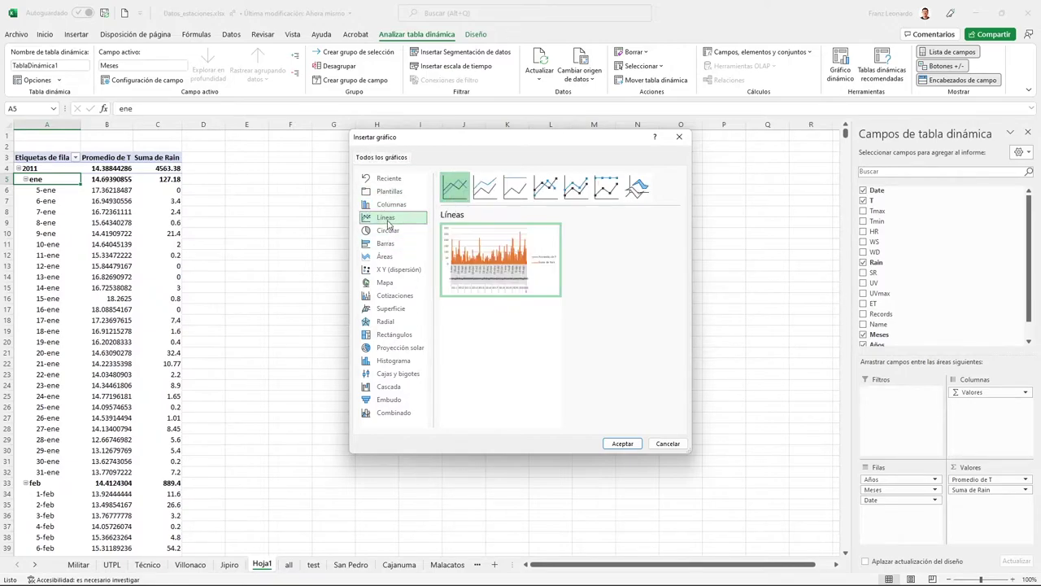
left_click(388, 231)
left_click(385, 243)
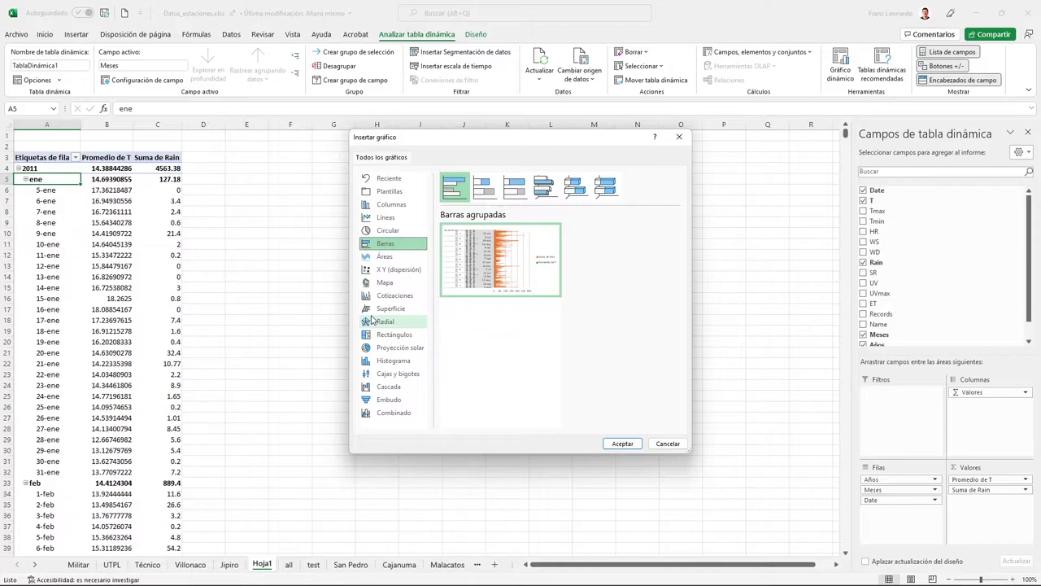
left_click(393, 412)
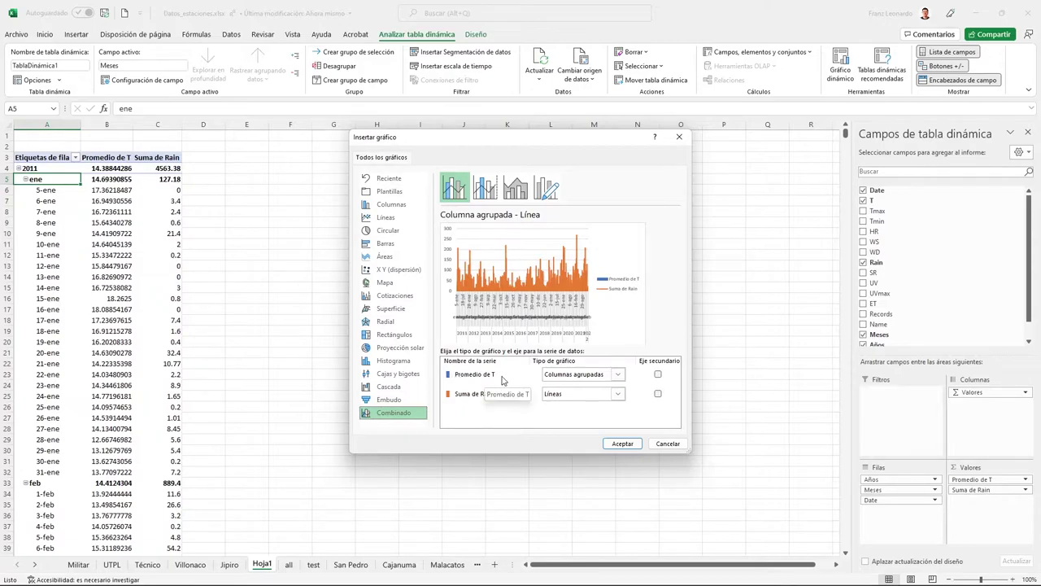
Set Promedio de T to a secondary-axis line and Suma de Rain to clustered columns
left_click(619, 374)
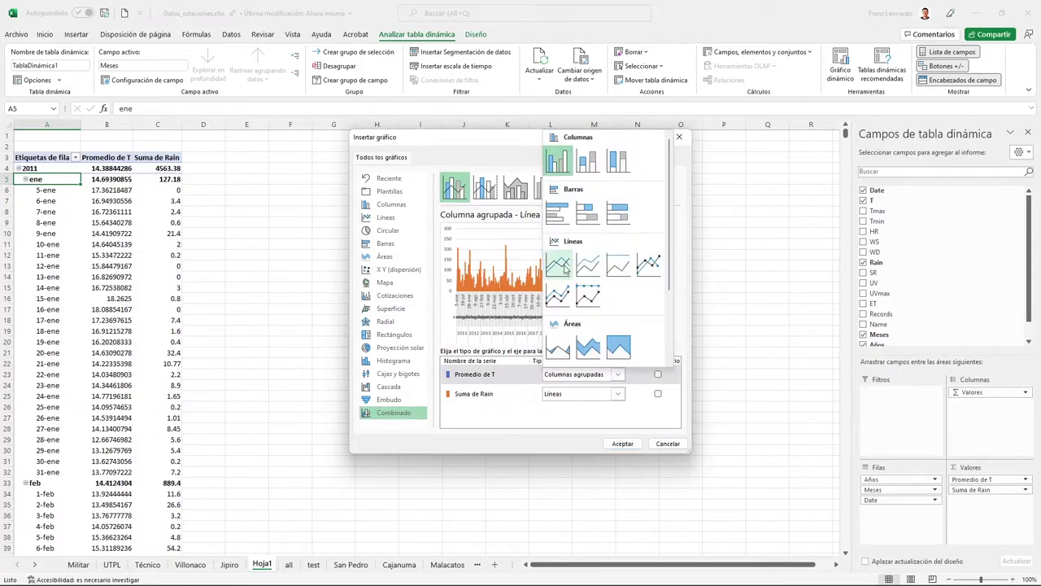
left_click(561, 265)
left_click(658, 376)
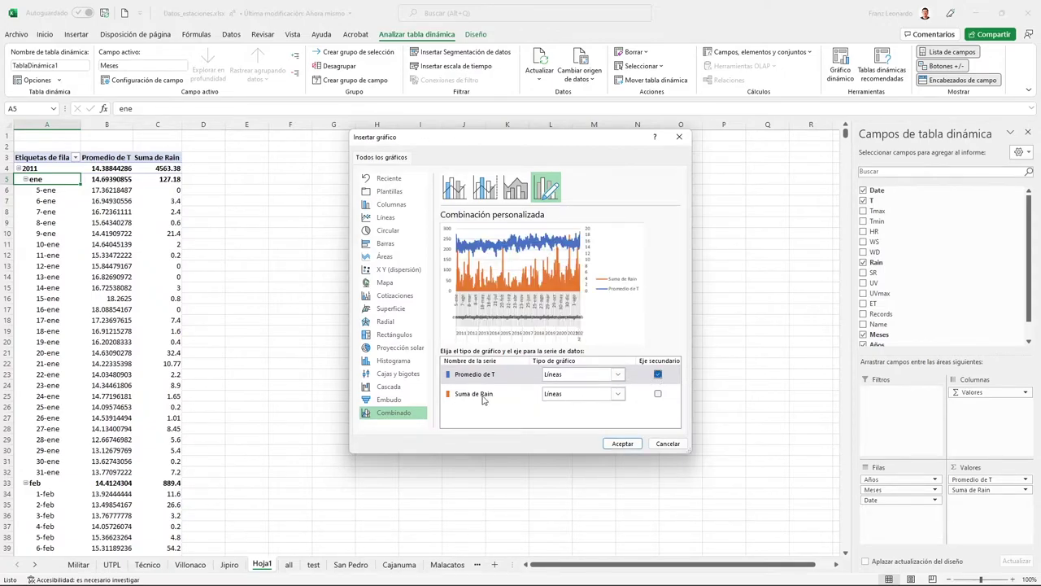
left_click(618, 394)
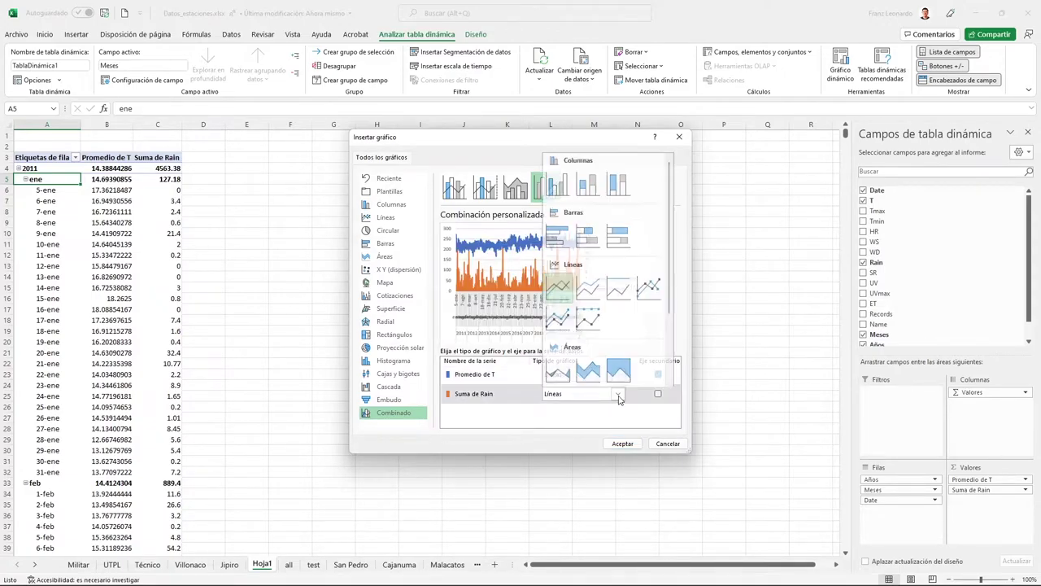
left_click(559, 181)
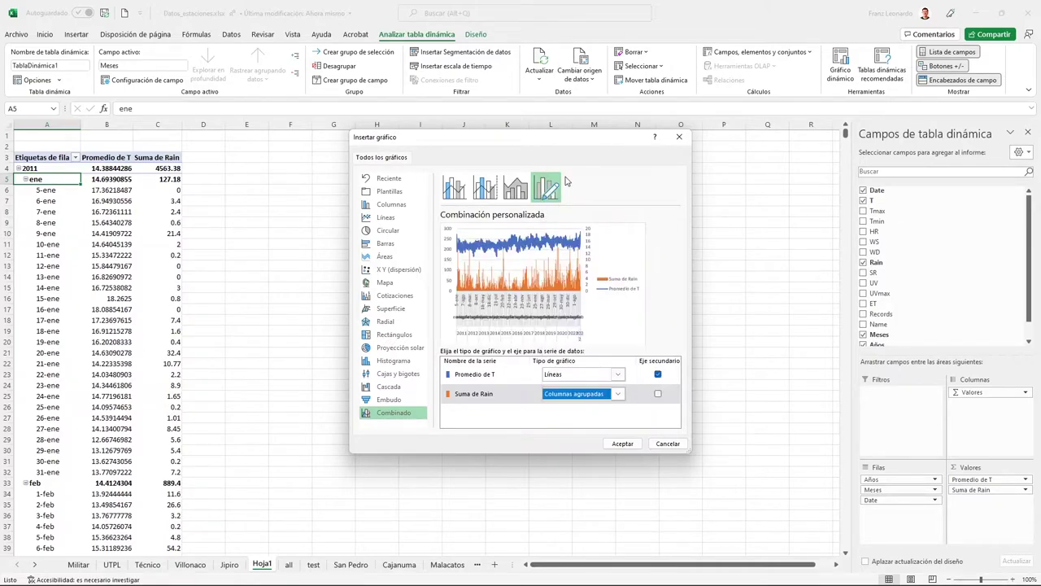
Insert the combo pivot chart, move it to the top-left and widen it to column Q
left_click(622, 443)
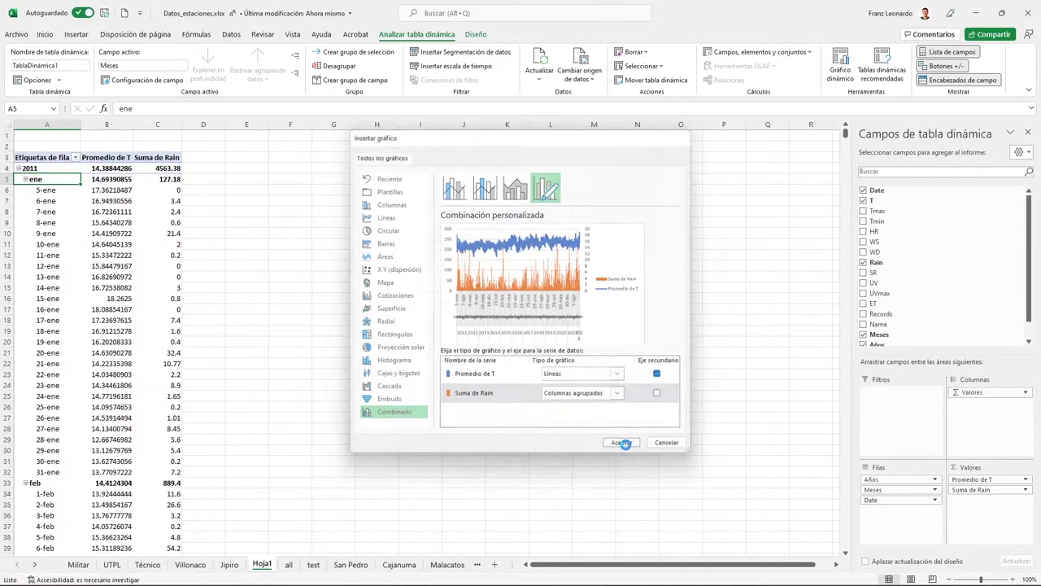
left_click_drag(516, 292, 277, 220)
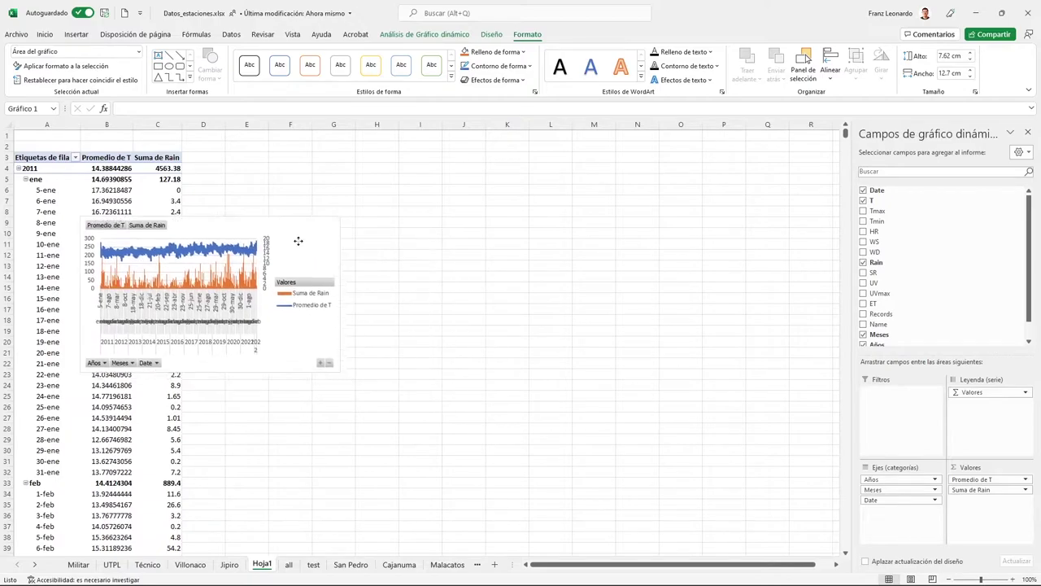
left_click_drag(313, 347, 827, 453)
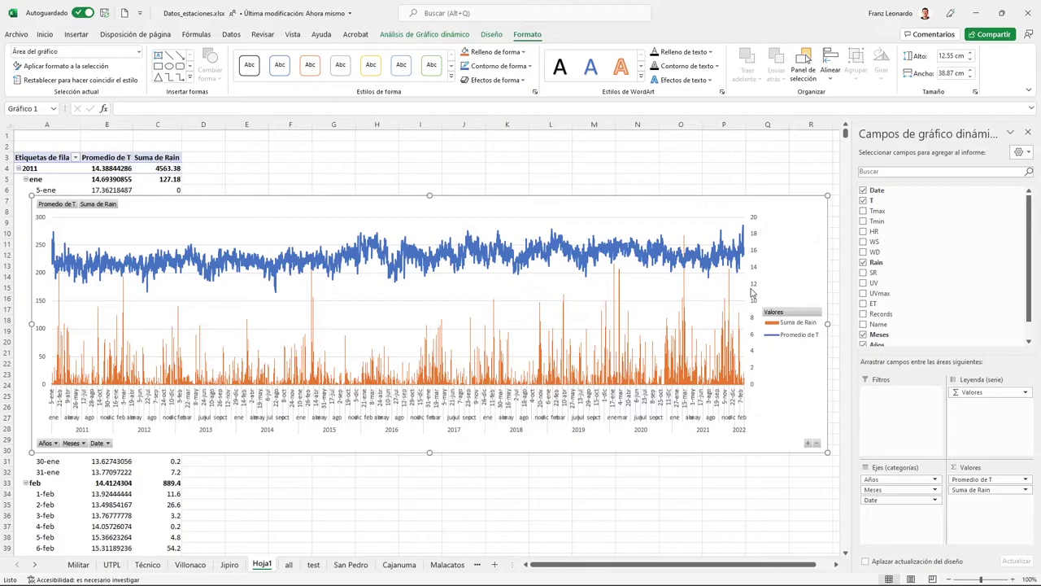
Make the Promedio de T line red
left_click(771, 338)
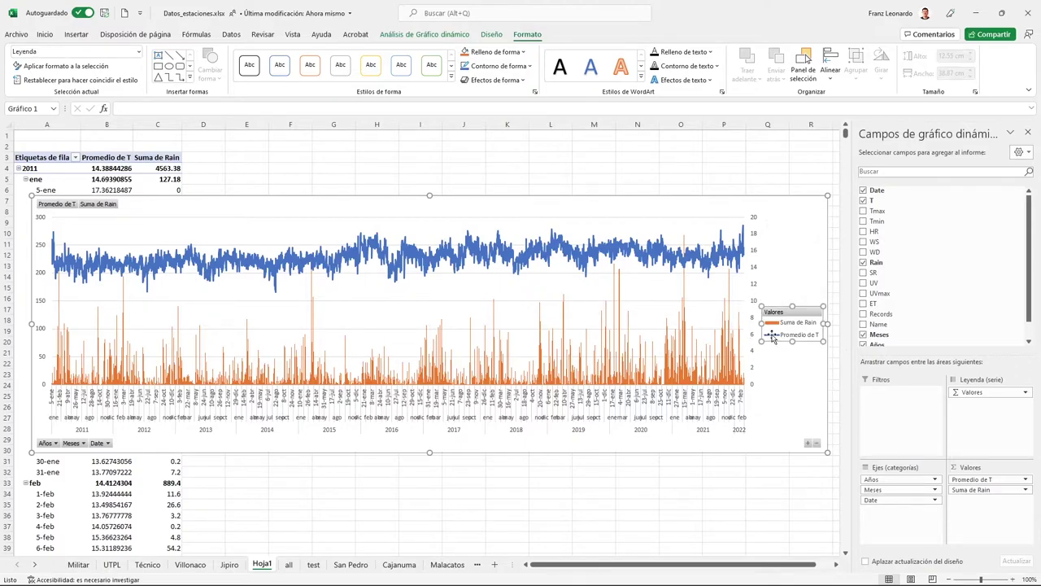
double_click(771, 337)
left_click(995, 280)
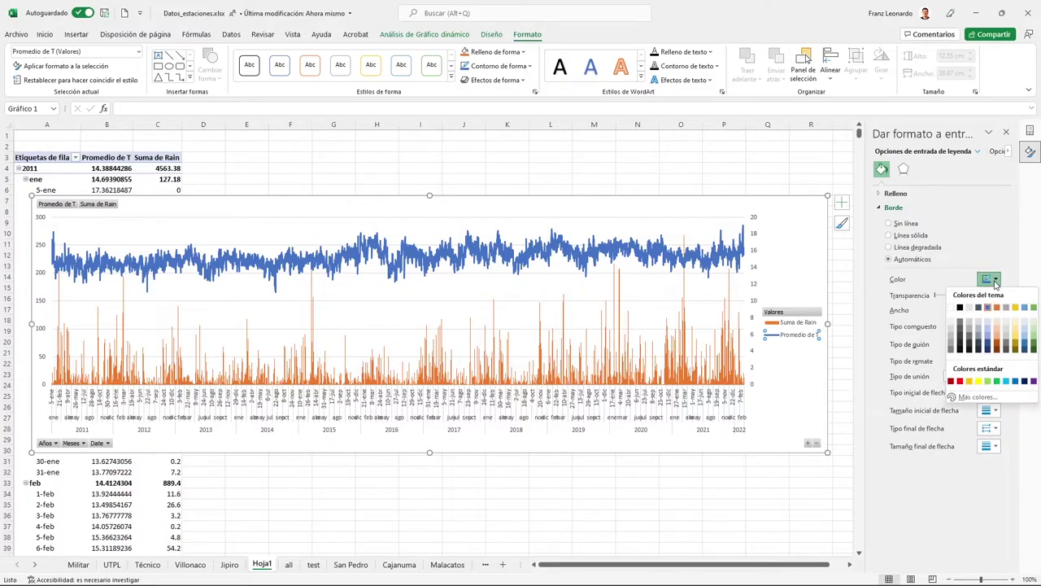
left_click(959, 382)
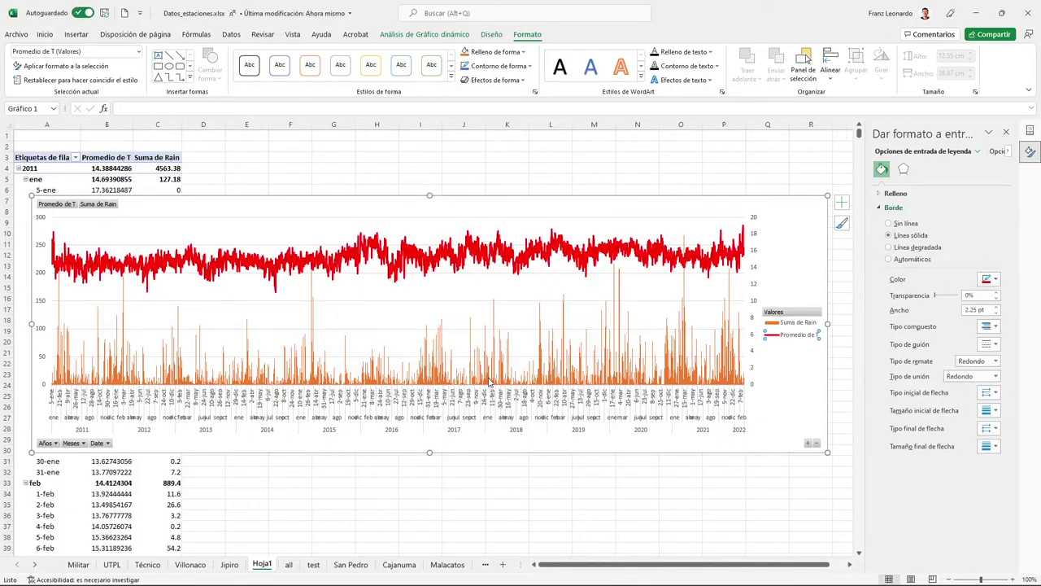
Fill the Suma de Rain columns blue and close the formatting pane
left_click(489, 380)
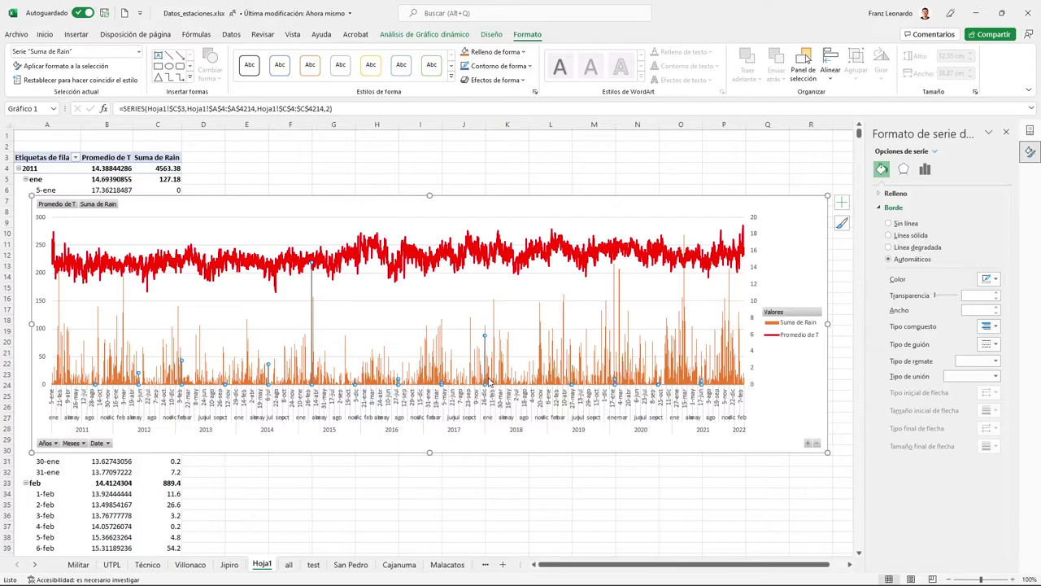
left_click(771, 323)
left_click(771, 323)
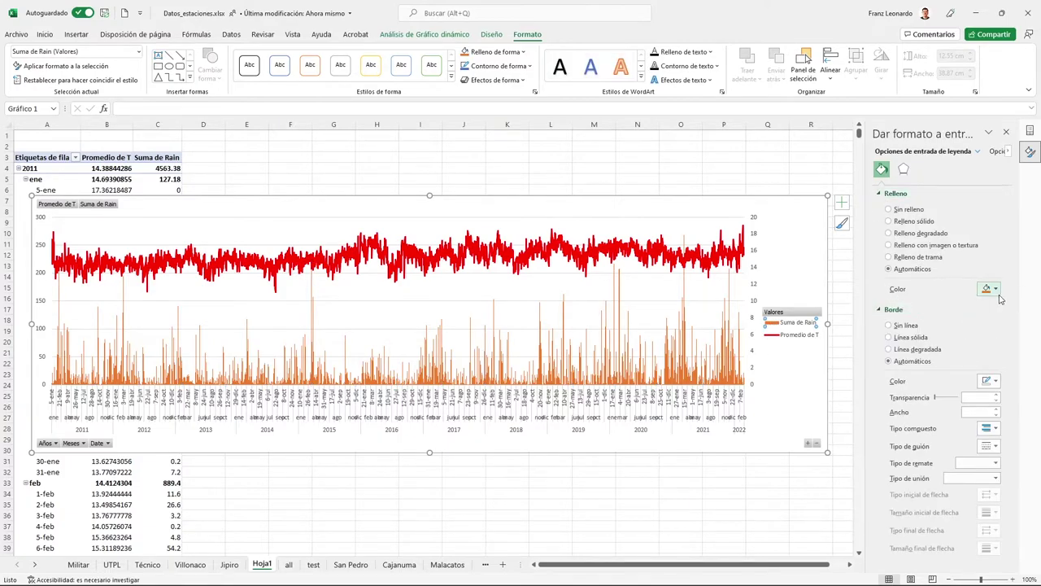
left_click(996, 290)
left_click(987, 318)
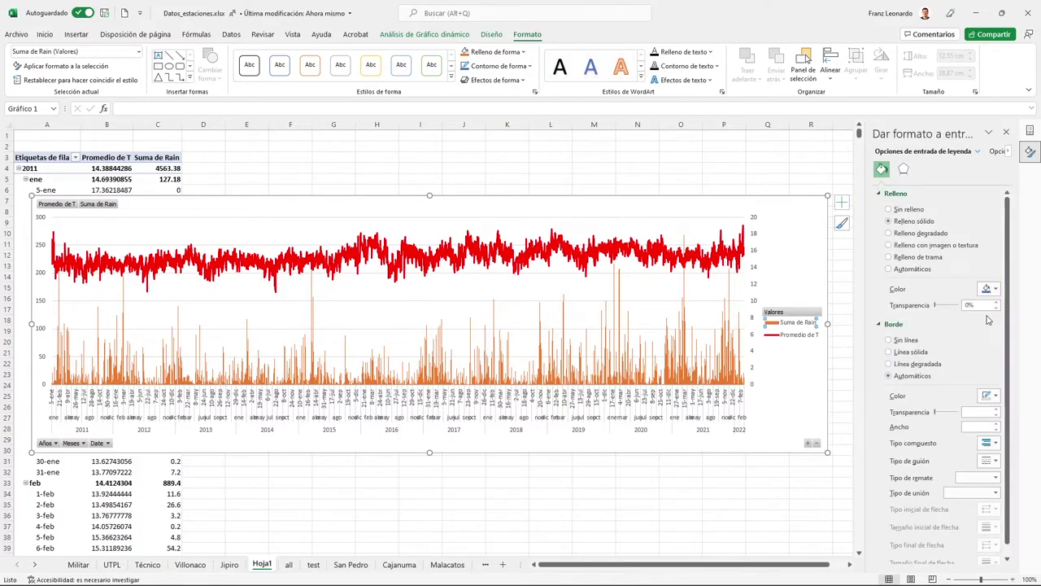
left_click(1005, 135)
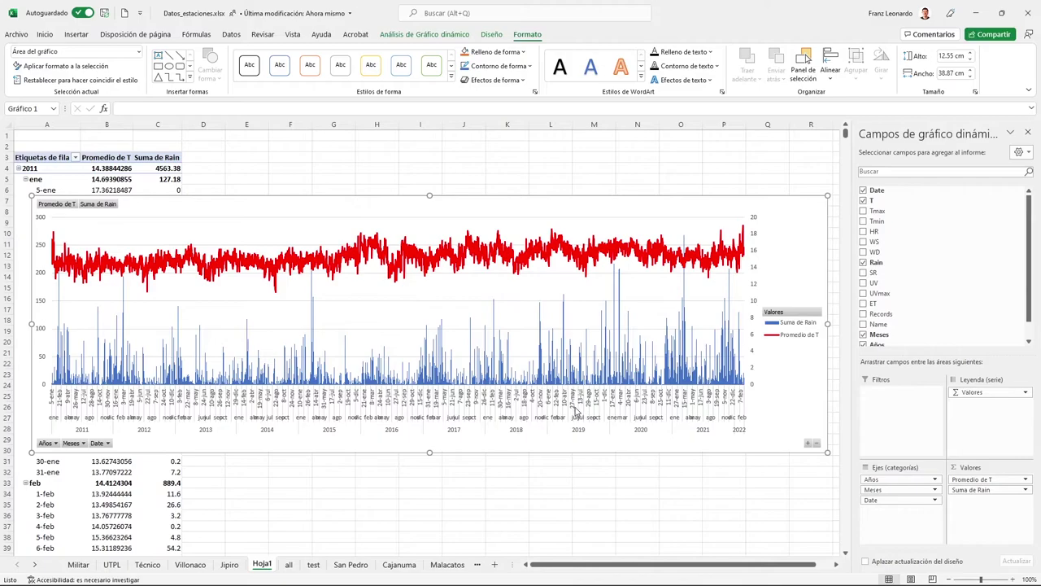
Collapse the chart to monthly data and filter the years to 2015 only
left_click(816, 445)
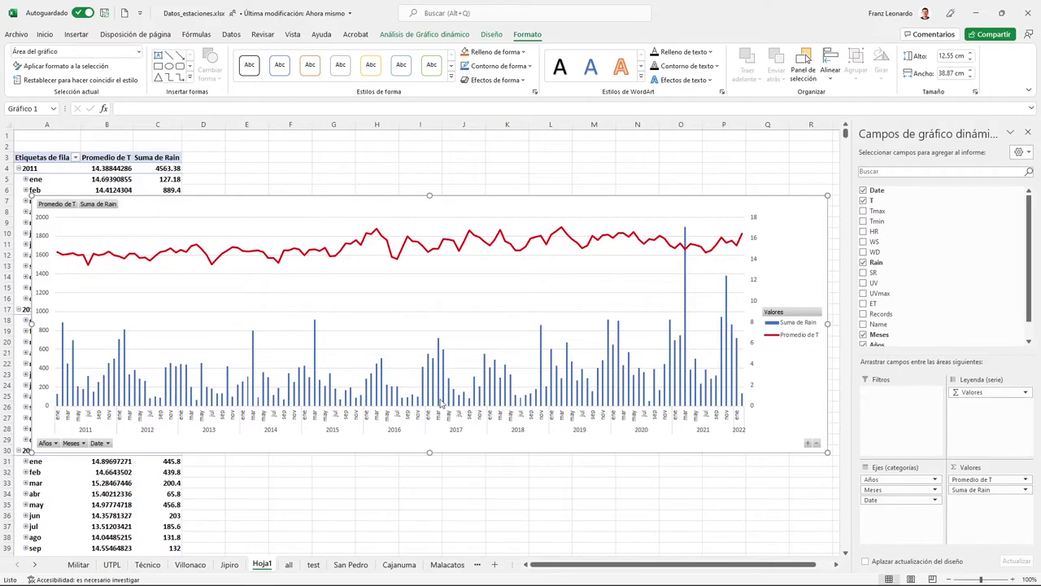
left_click(54, 443)
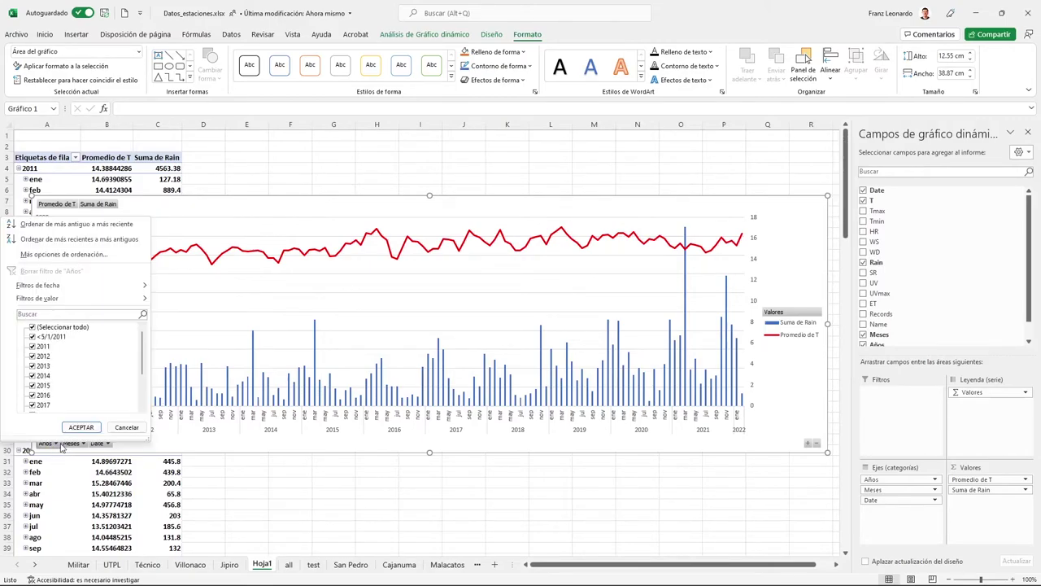
left_click(32, 327)
left_click(33, 385)
left_click(82, 427)
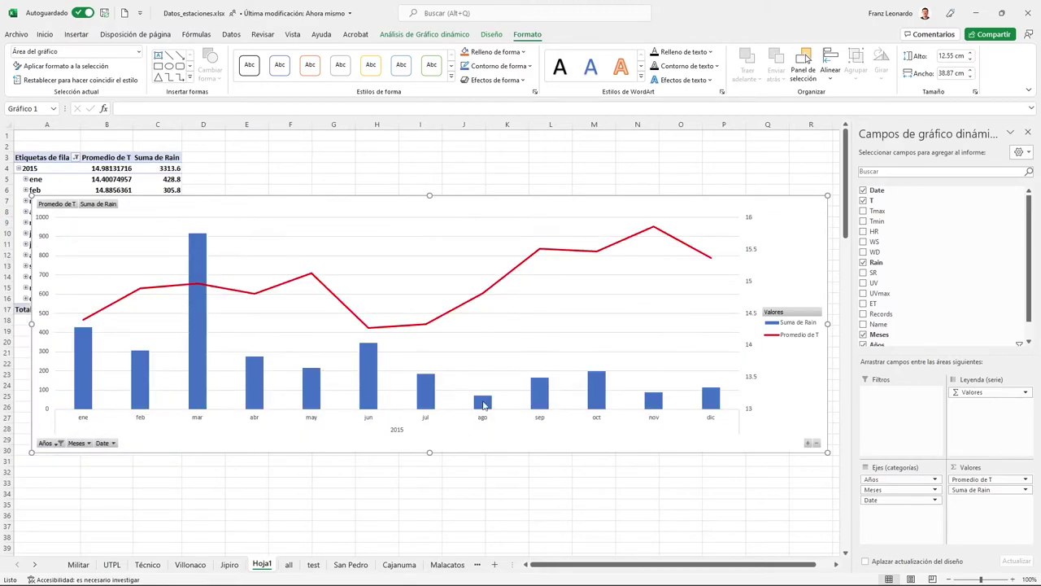
left_click(88, 444)
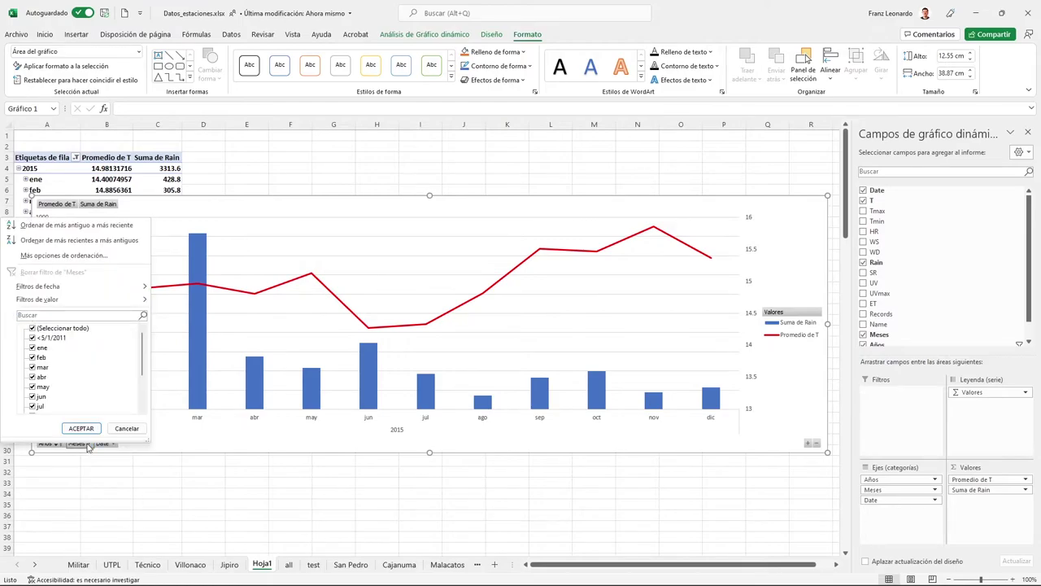
left_click(127, 428)
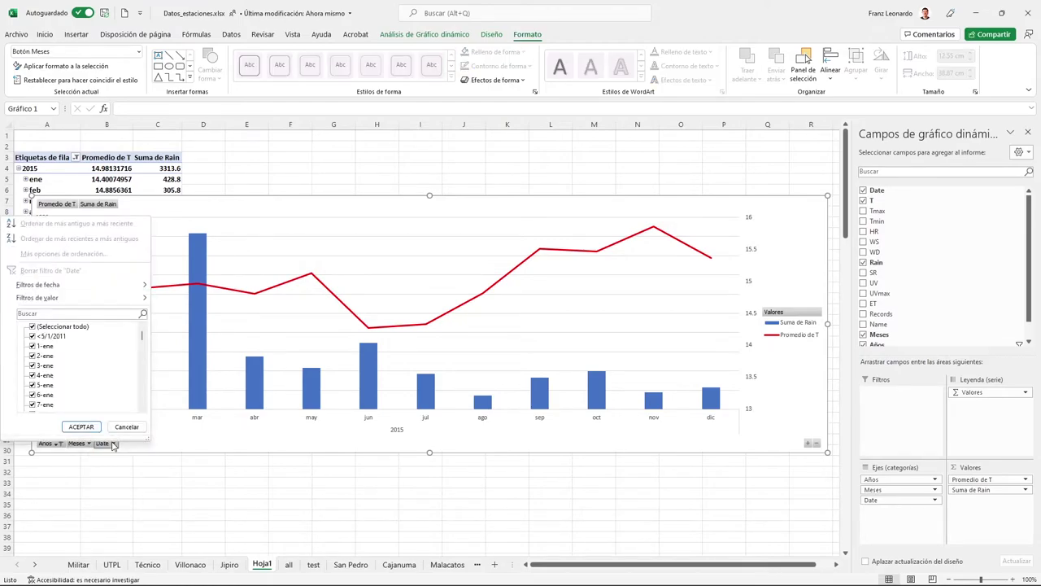
left_click(125, 427)
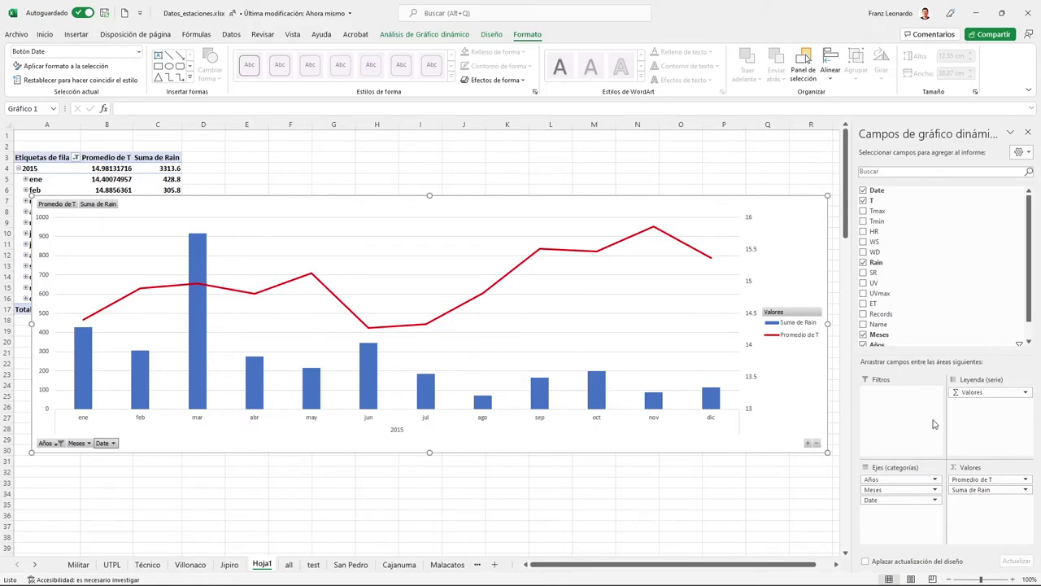
Add the station Name field to the chart and filter it to the Técnico station
scroll(991, 281, "down", 1)
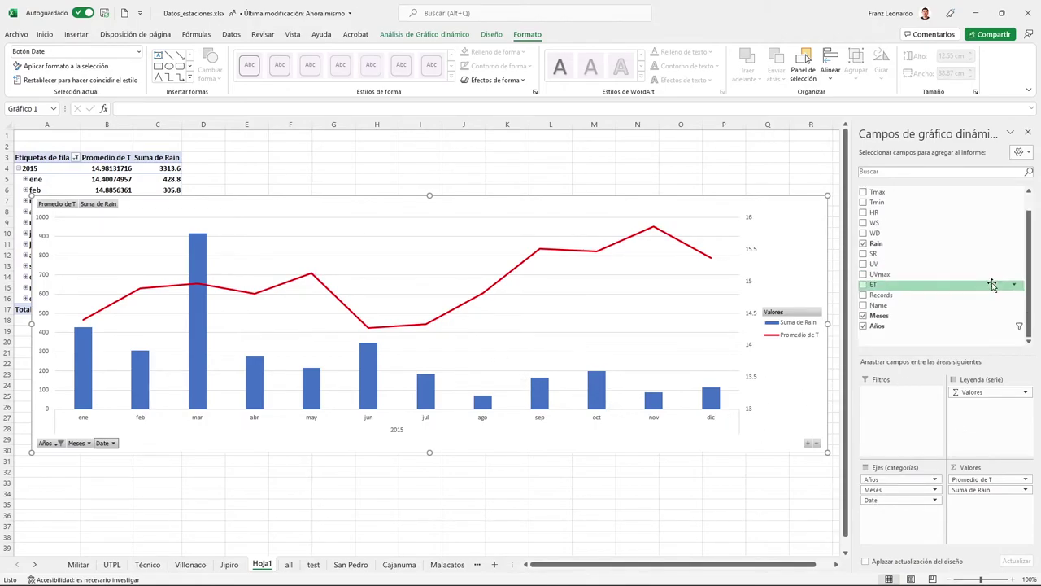
left_click(864, 306)
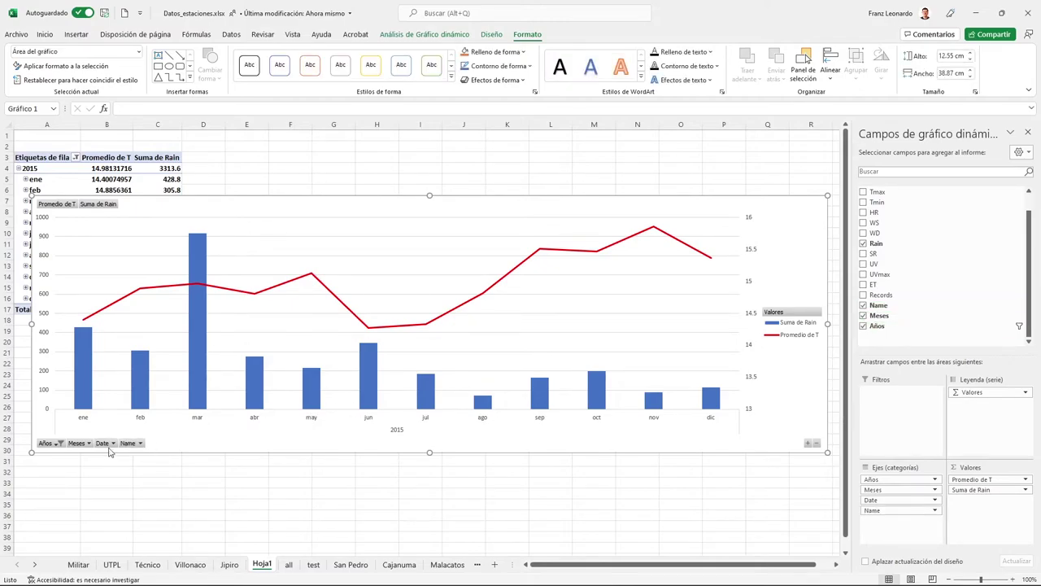
left_click(140, 443)
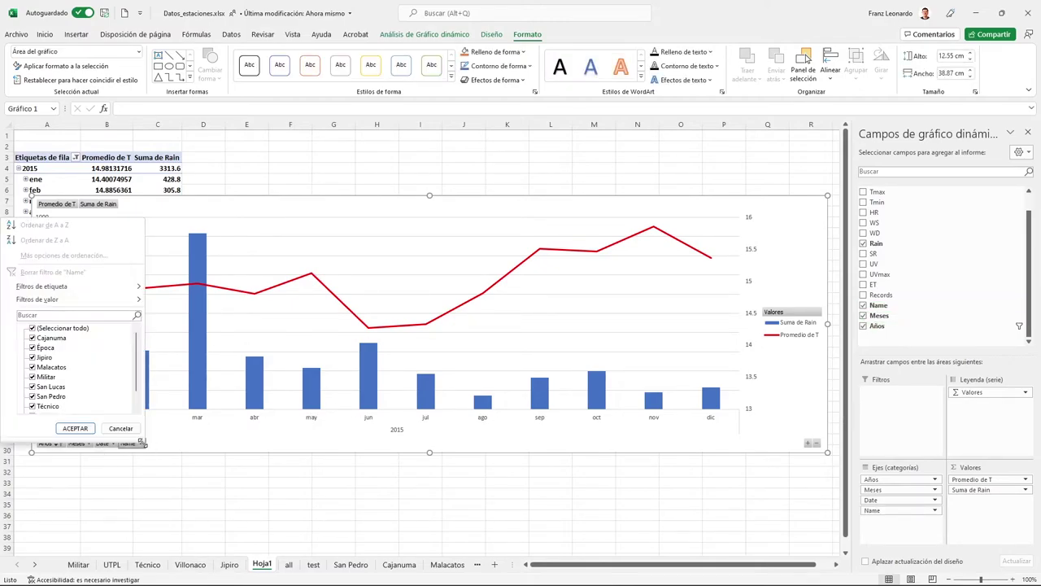
left_click(33, 329)
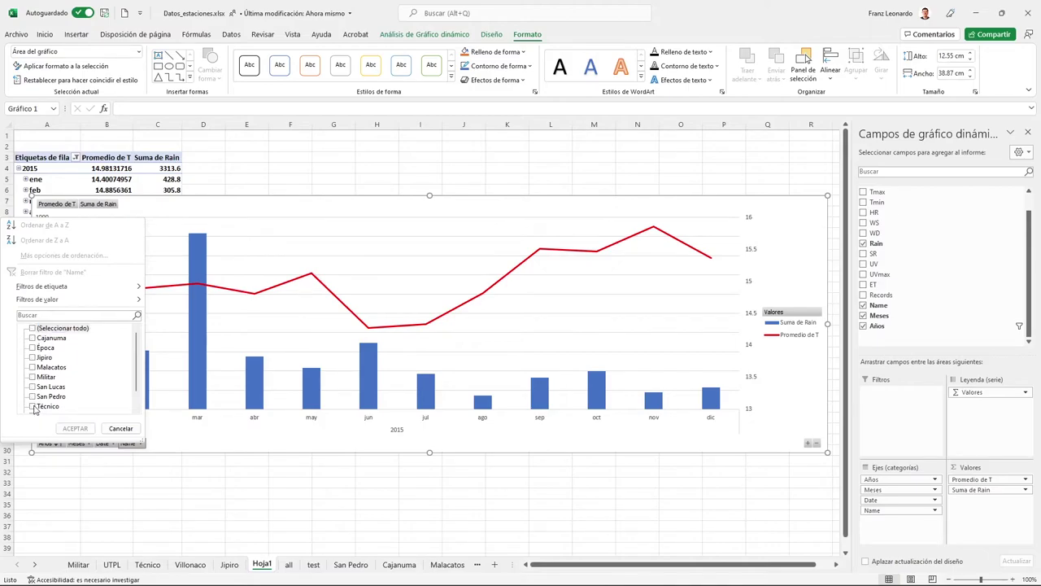
left_click(33, 406)
left_click(75, 428)
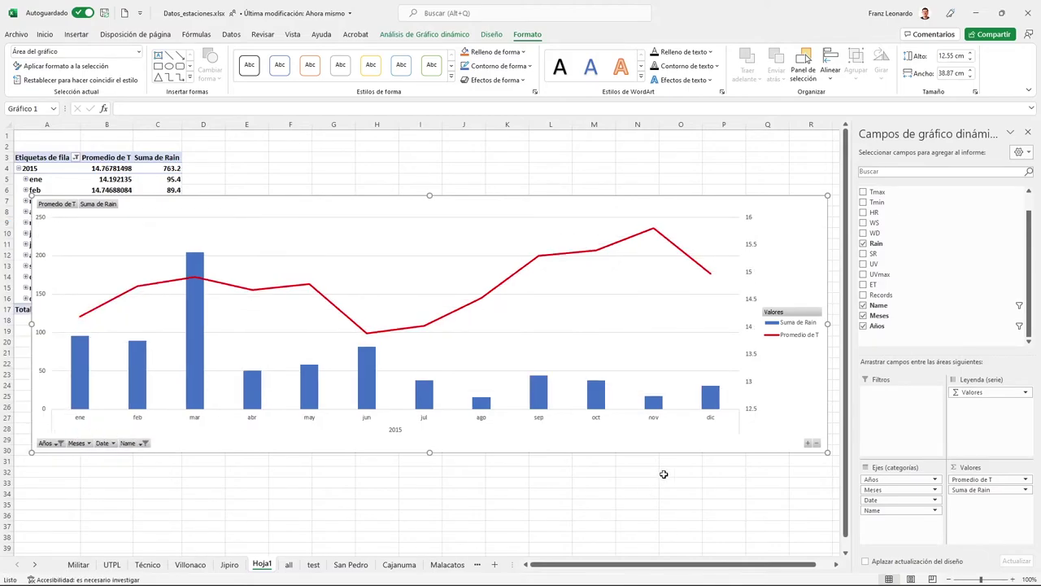
Reset the year filter to show all years, with the chart summarised by month
left_click(808, 444)
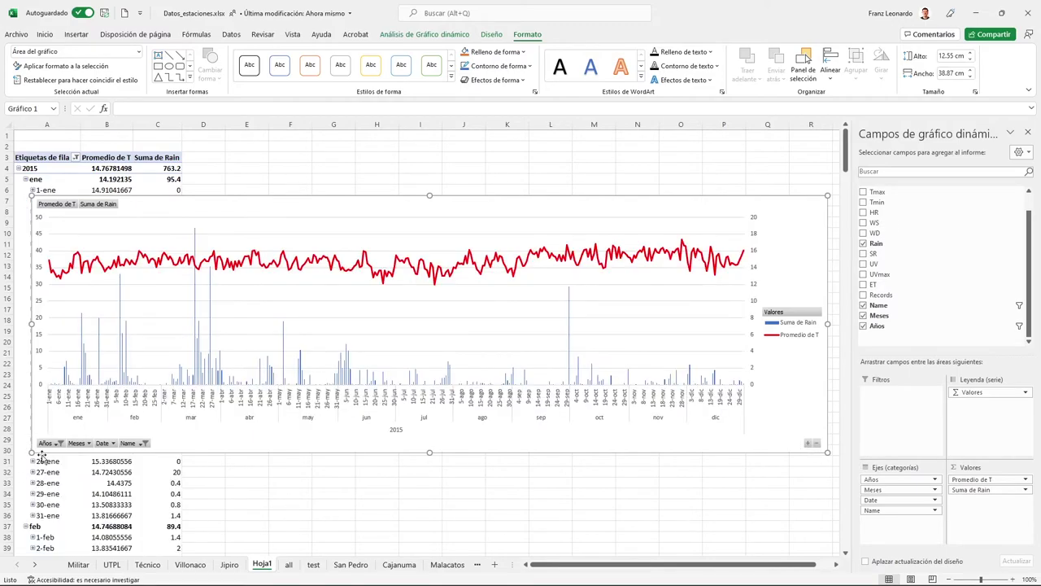
left_click(59, 444)
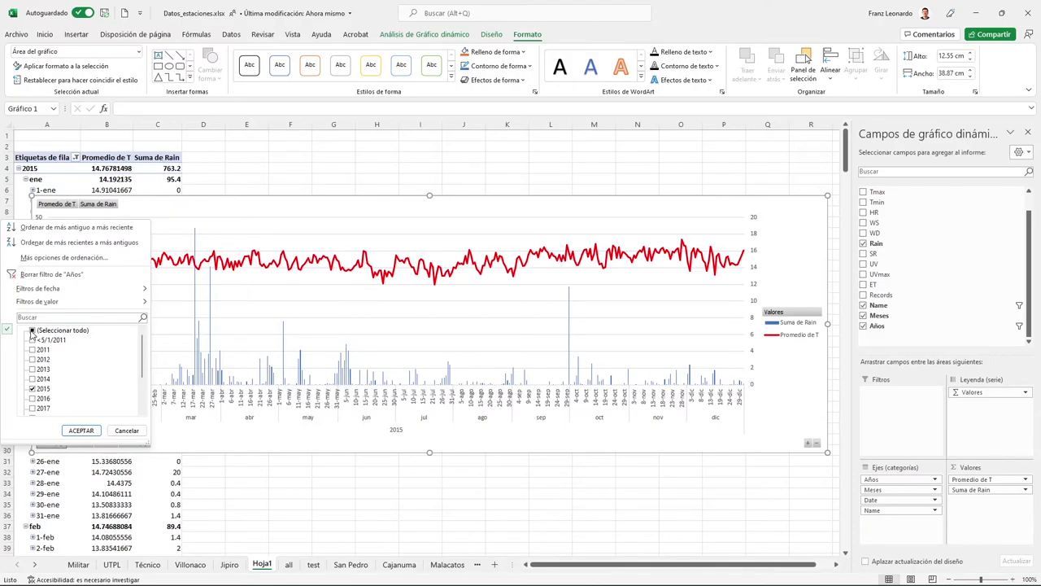
left_click(33, 330)
left_click(81, 429)
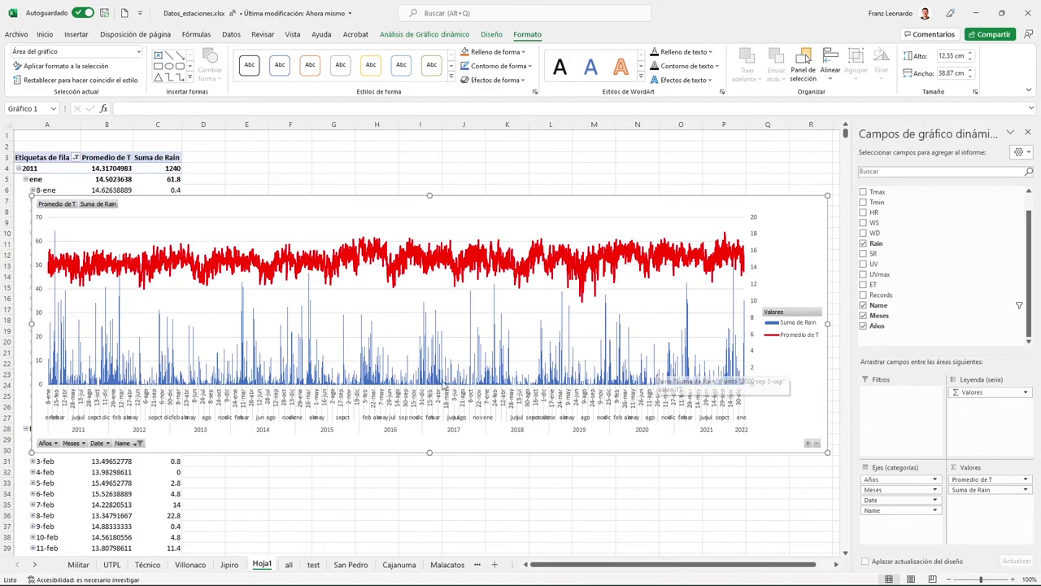
left_click(817, 445)
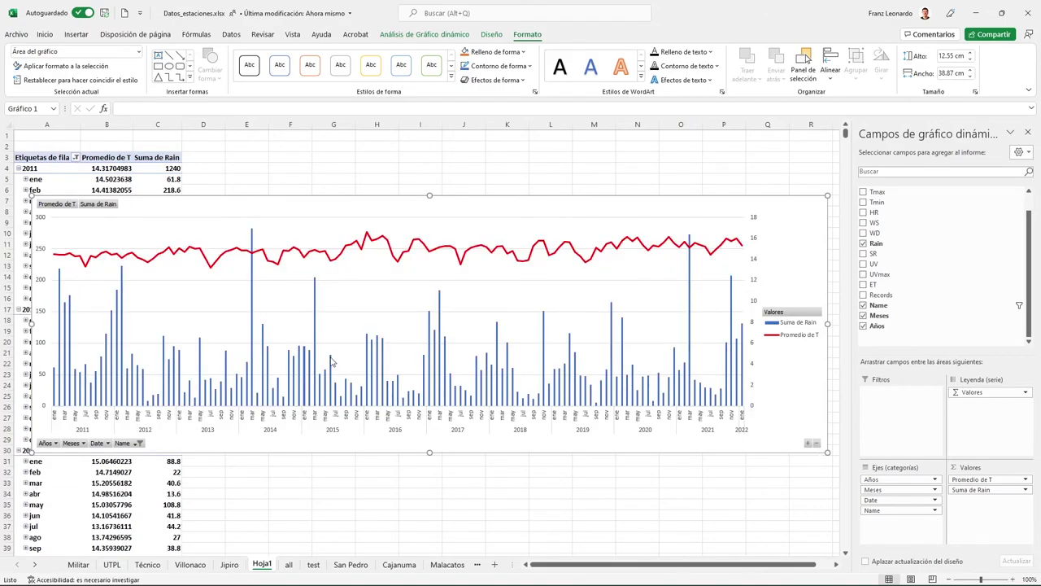
Switch the station filter from Técnico to Militar
left_click(139, 445)
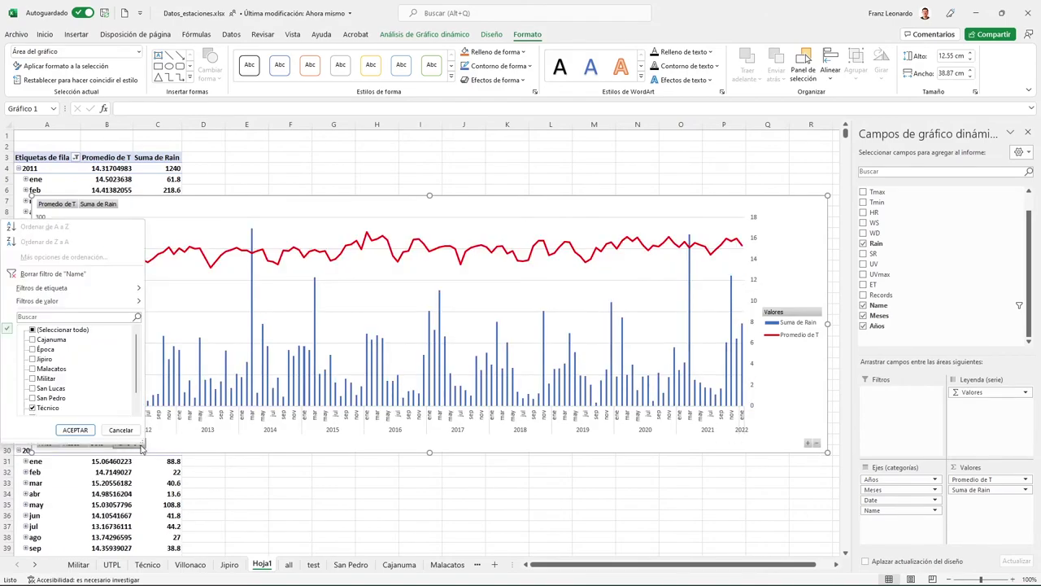
left_click(44, 408)
scroll(46, 402, "down", 1)
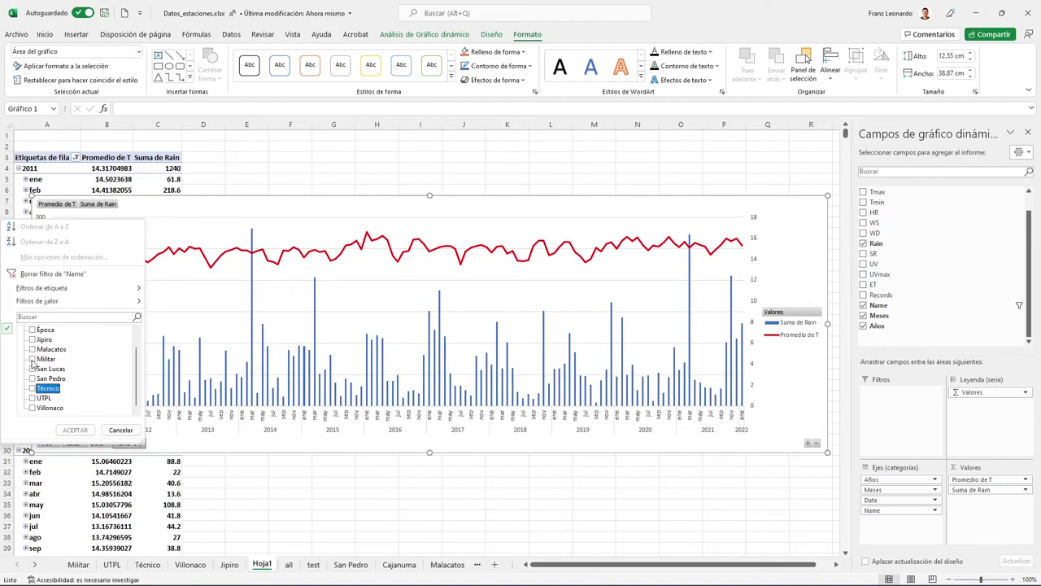
left_click(32, 358)
left_click(74, 429)
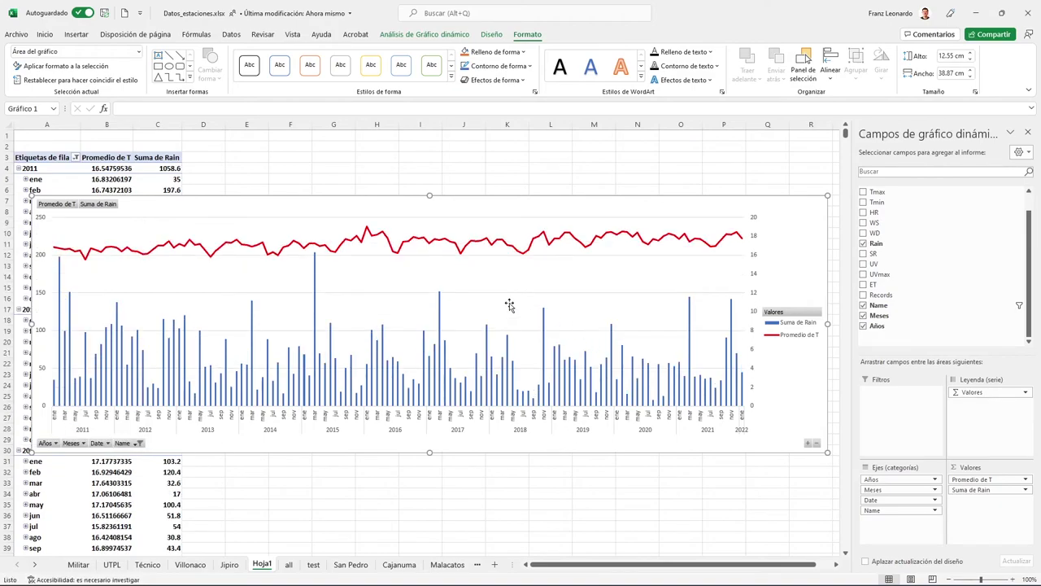